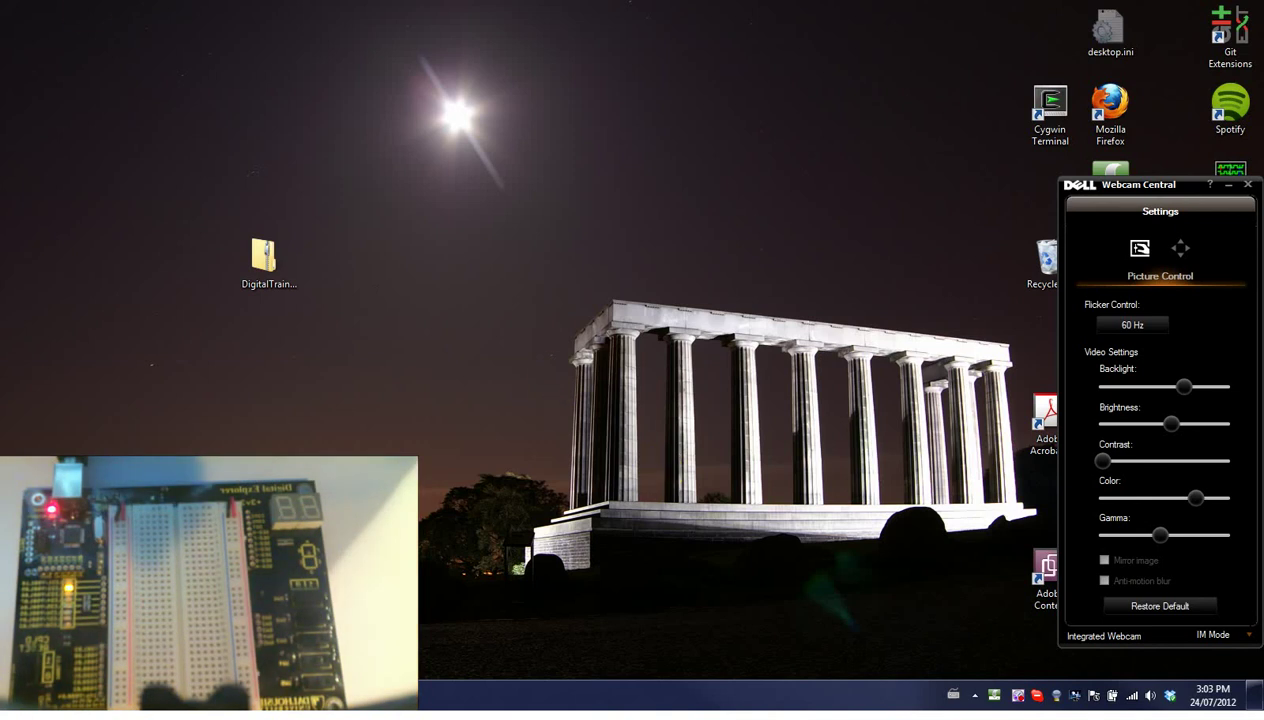
# - Drag the Firefox window with the Lab #4 instructions from off-screen onto the desktop
pyautogui.moveTo(0, 130); pyautogui.dragTo(601, 34)
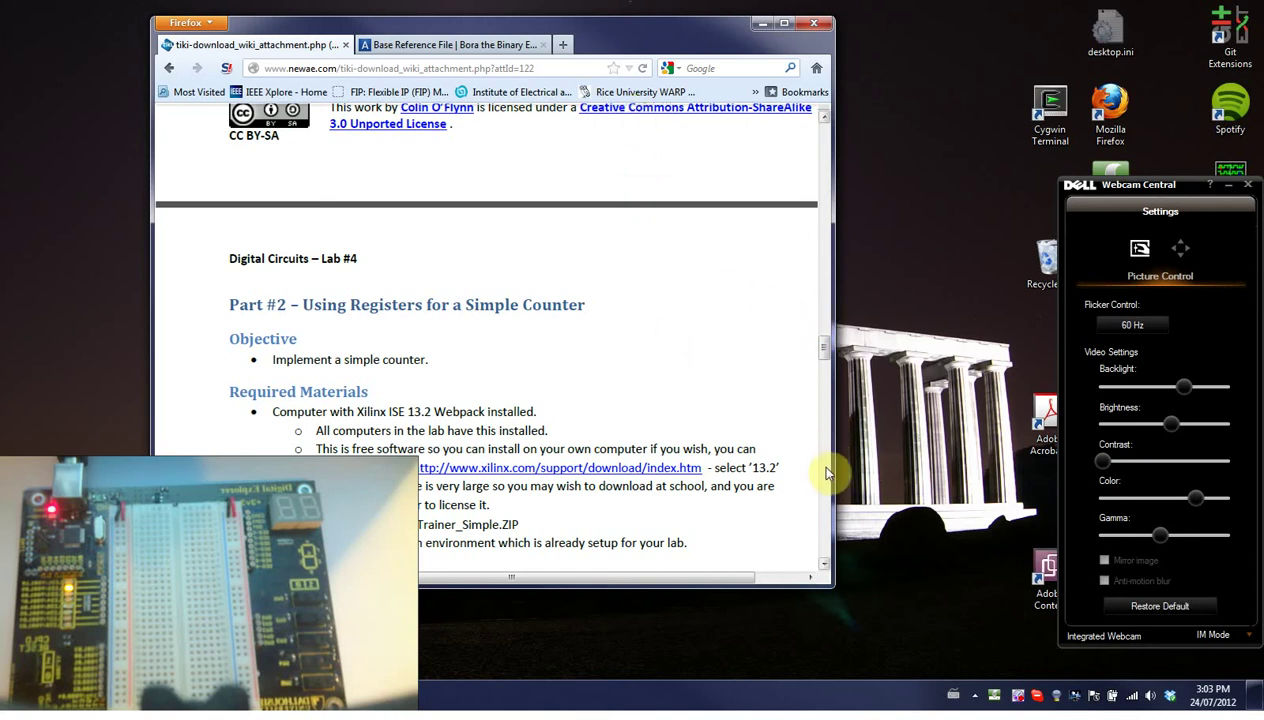
# - Page down to the Lab #4 counter schematic, view it maximized, then minimize Firefox
pyautogui.click(824, 470)
pyautogui.click(825, 471)
pyautogui.click(823, 563)
pyautogui.click(824, 566)
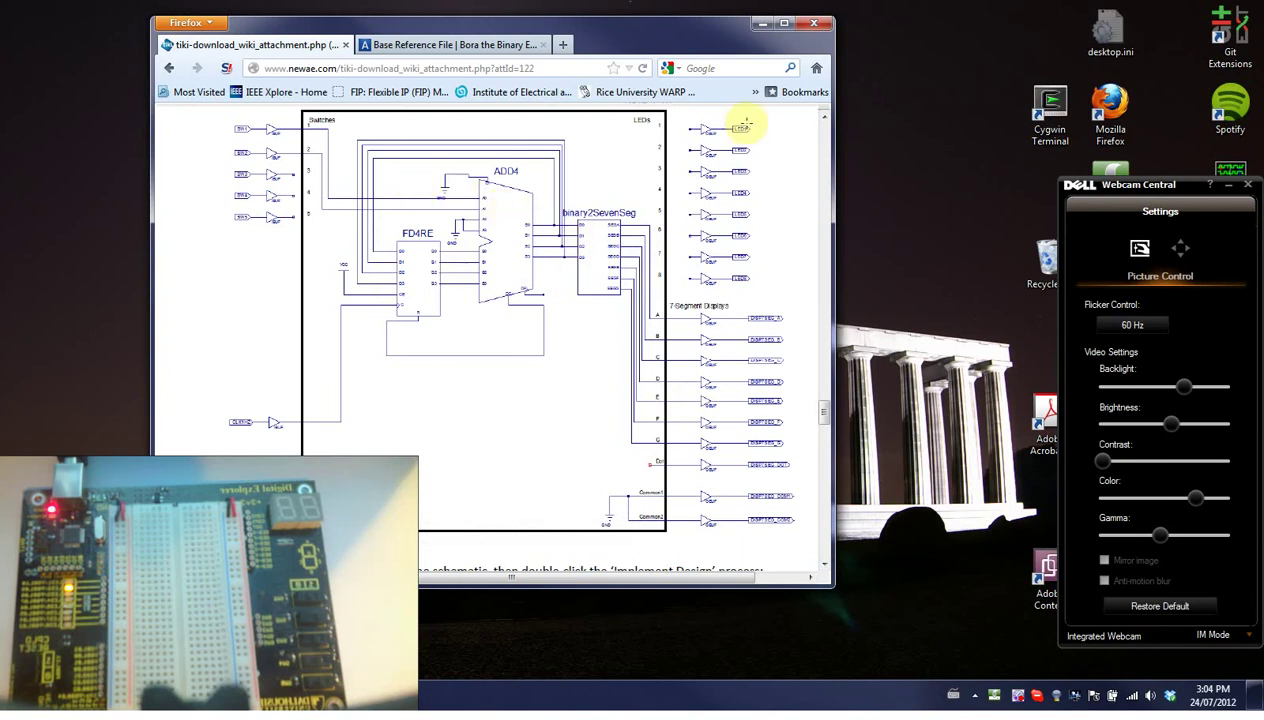
pyautogui.click(784, 22)
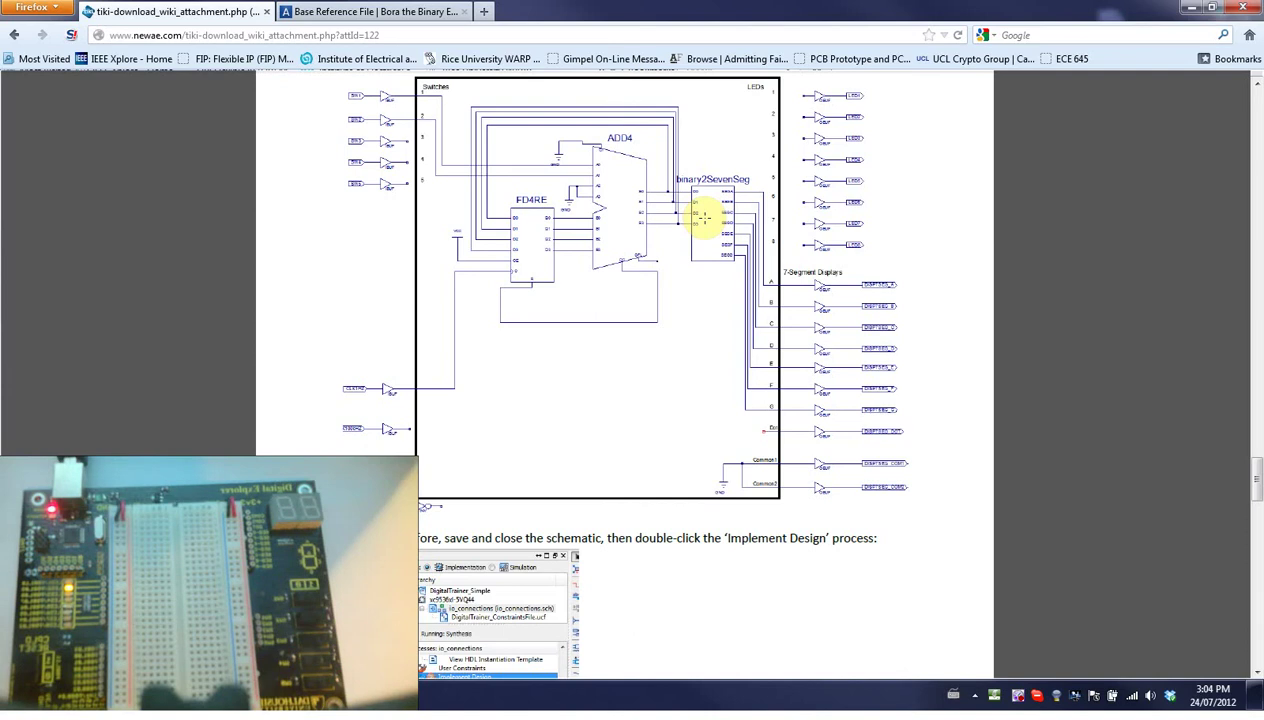
pyautogui.click(1188, 9)
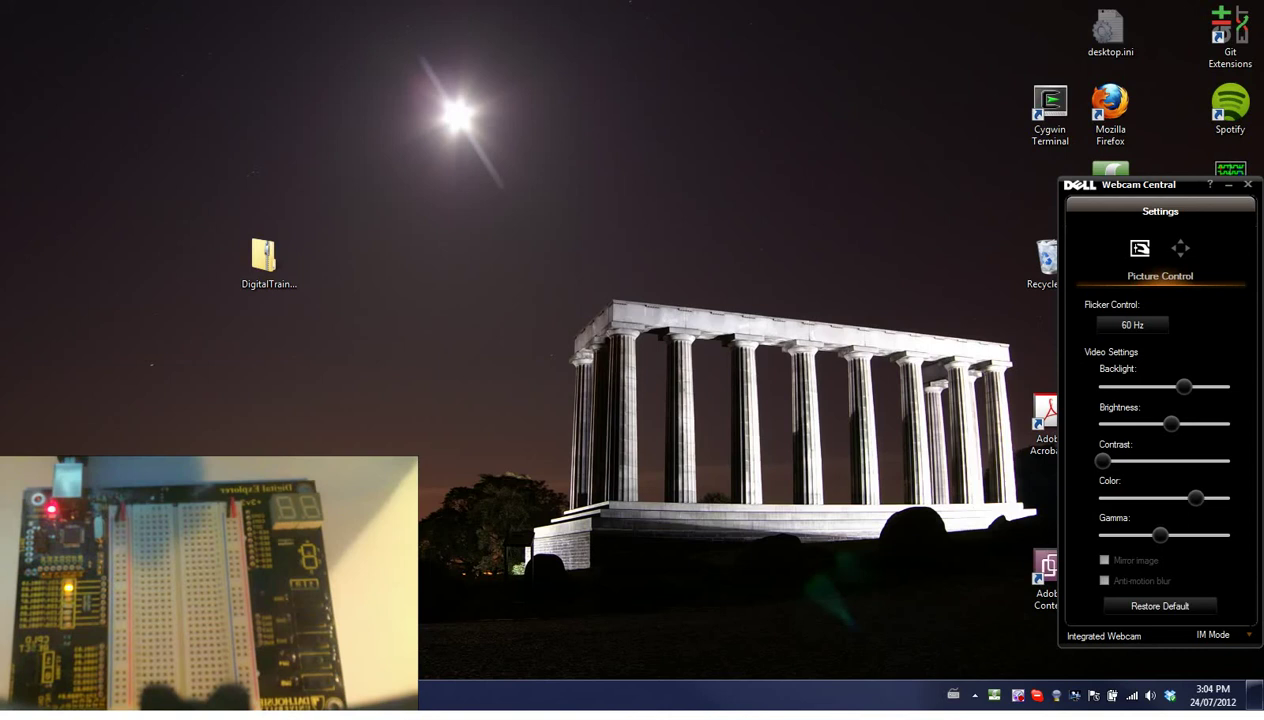
# - Extract the DigitalTrainer_Simple zip on the desktop with 7-Zip's Extract Here
pyautogui.click(266, 275)
pyautogui.rightClick(266, 275)
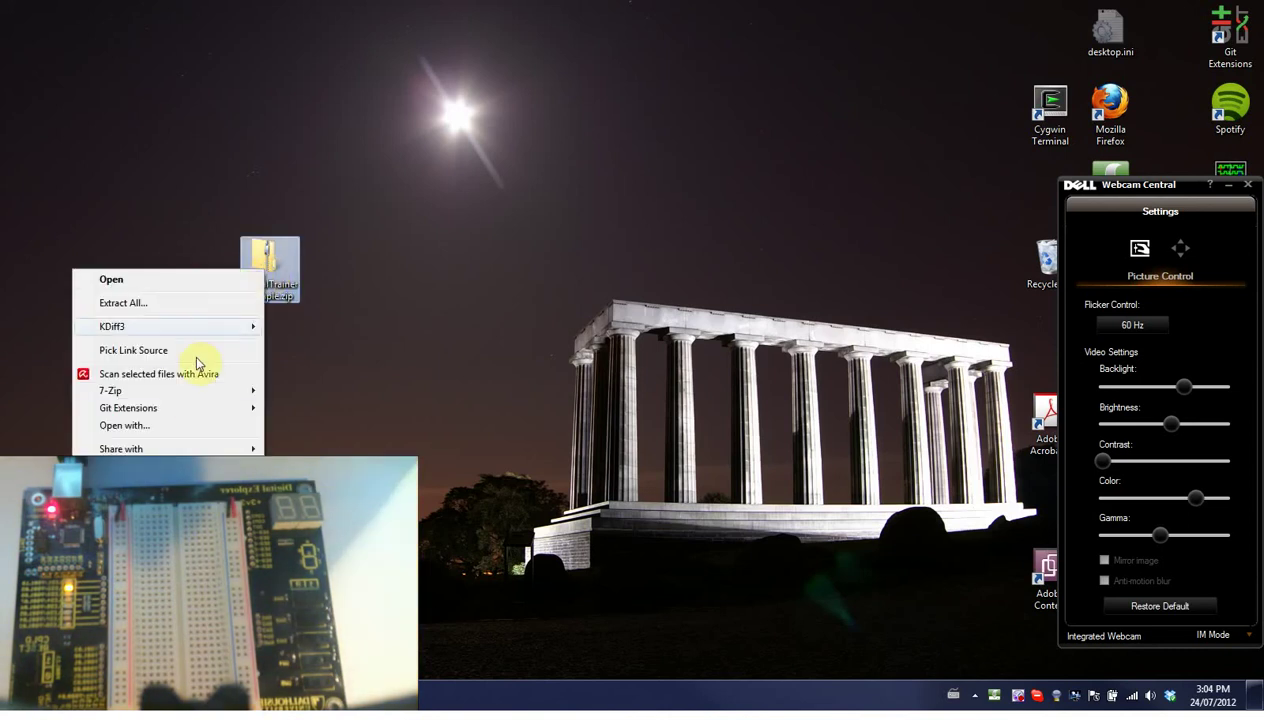
pyautogui.moveTo(186, 390)
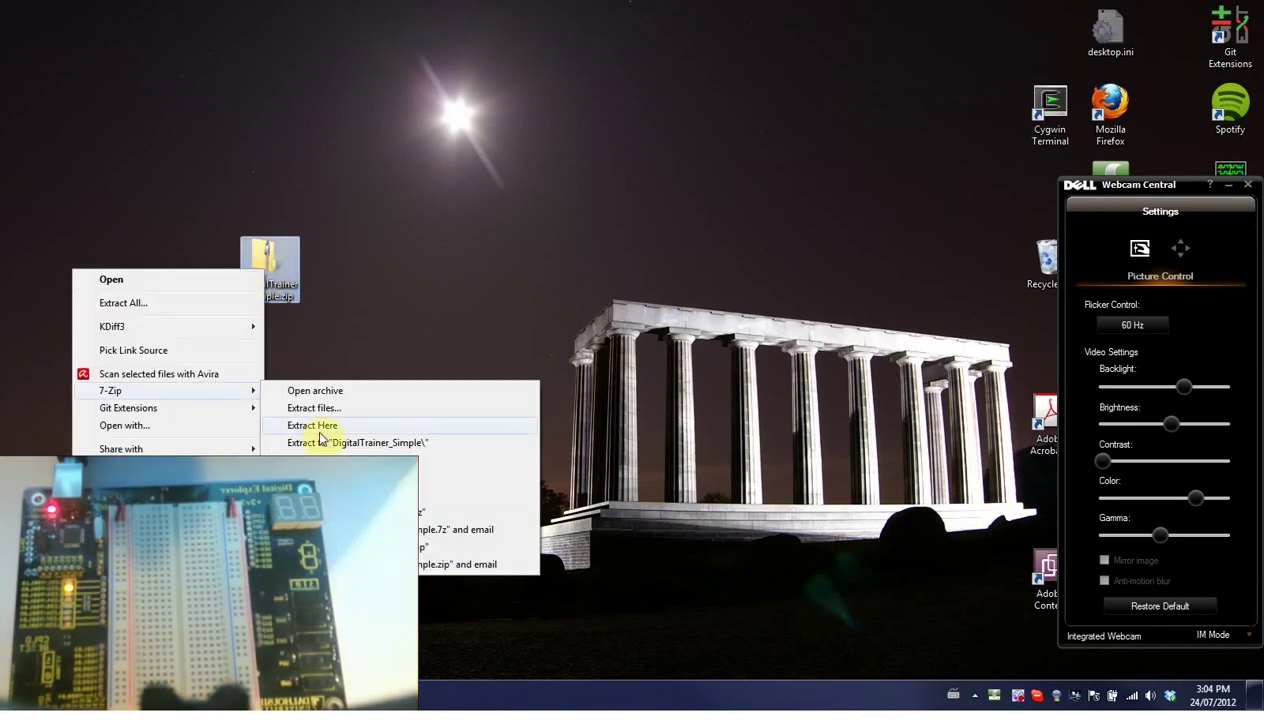
pyautogui.click(312, 425)
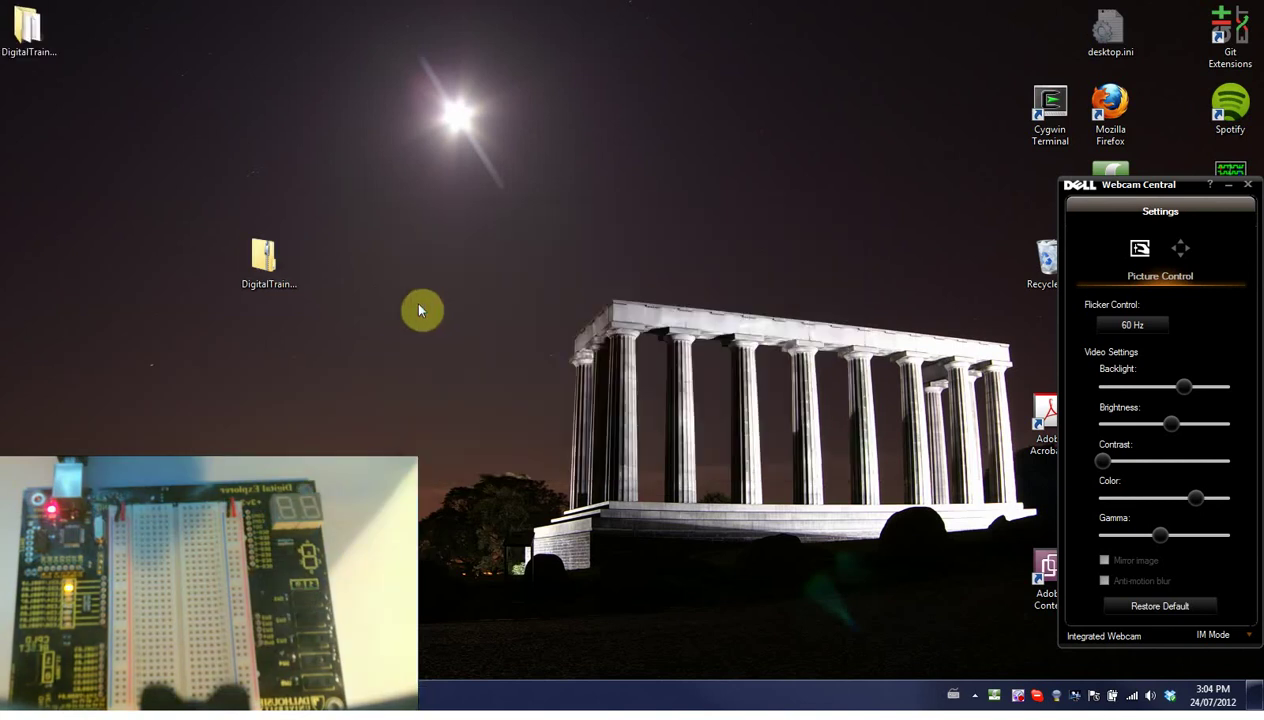
# - Open the extracted folder and launch the DigitalTrainer_Simple.xise project
pyautogui.moveTo(35, 35); pyautogui.dragTo(258, 180)
pyautogui.doubleClick(258, 178)
pyautogui.moveTo(756, 248); pyautogui.dragTo(745, 320)
pyautogui.doubleClick(455, 324)
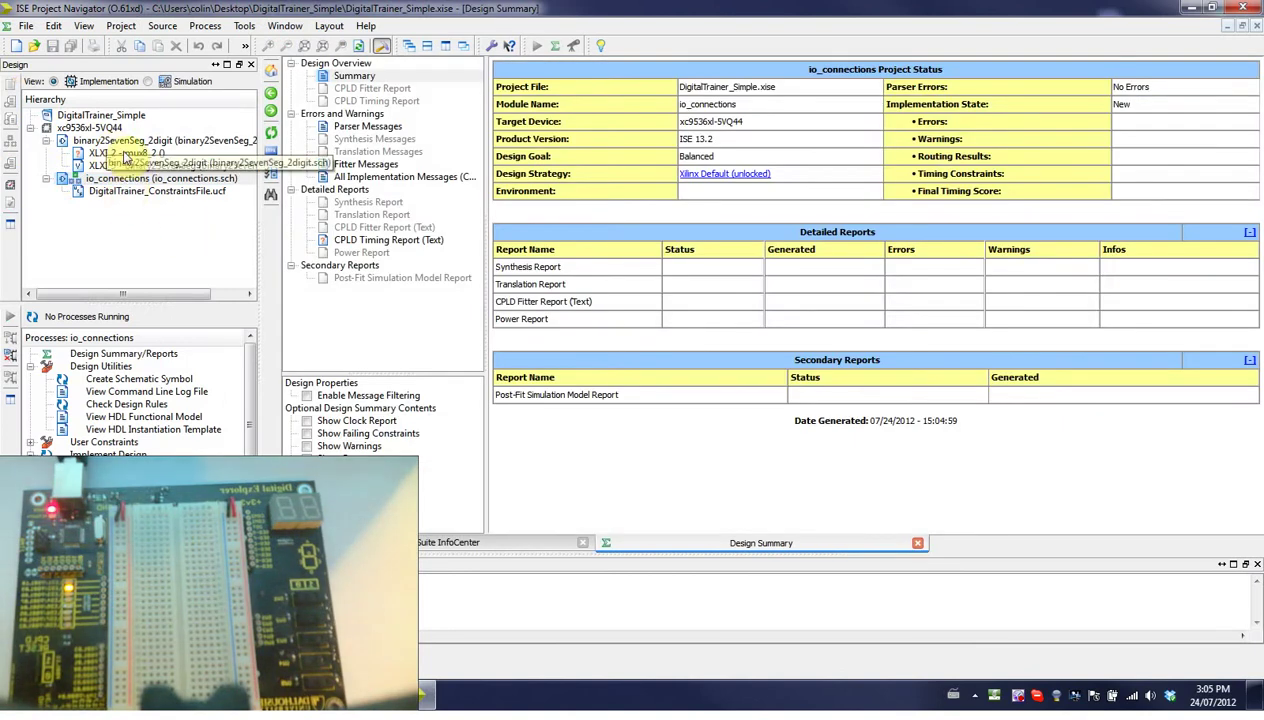
# - Open io_connections.sch and place an ADD4 adder from the Arithmetic symbols inside the block
pyautogui.doubleClick(127, 180)
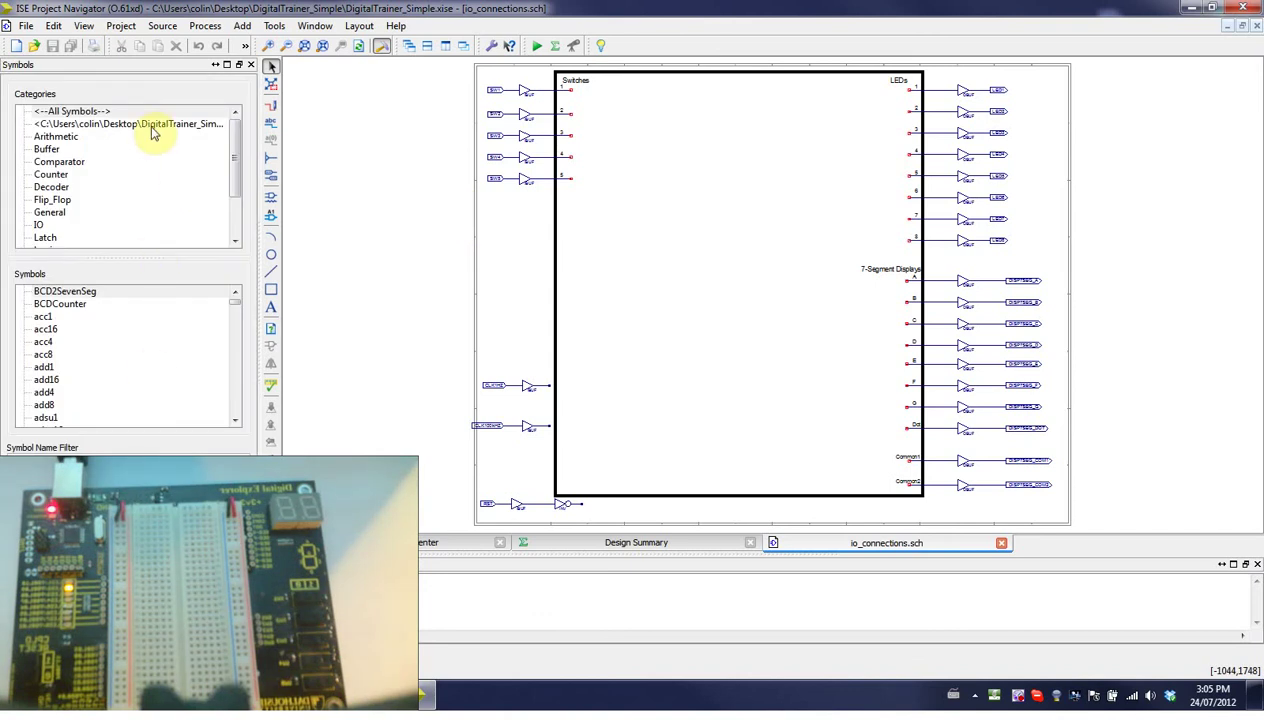
pyautogui.click(70, 137)
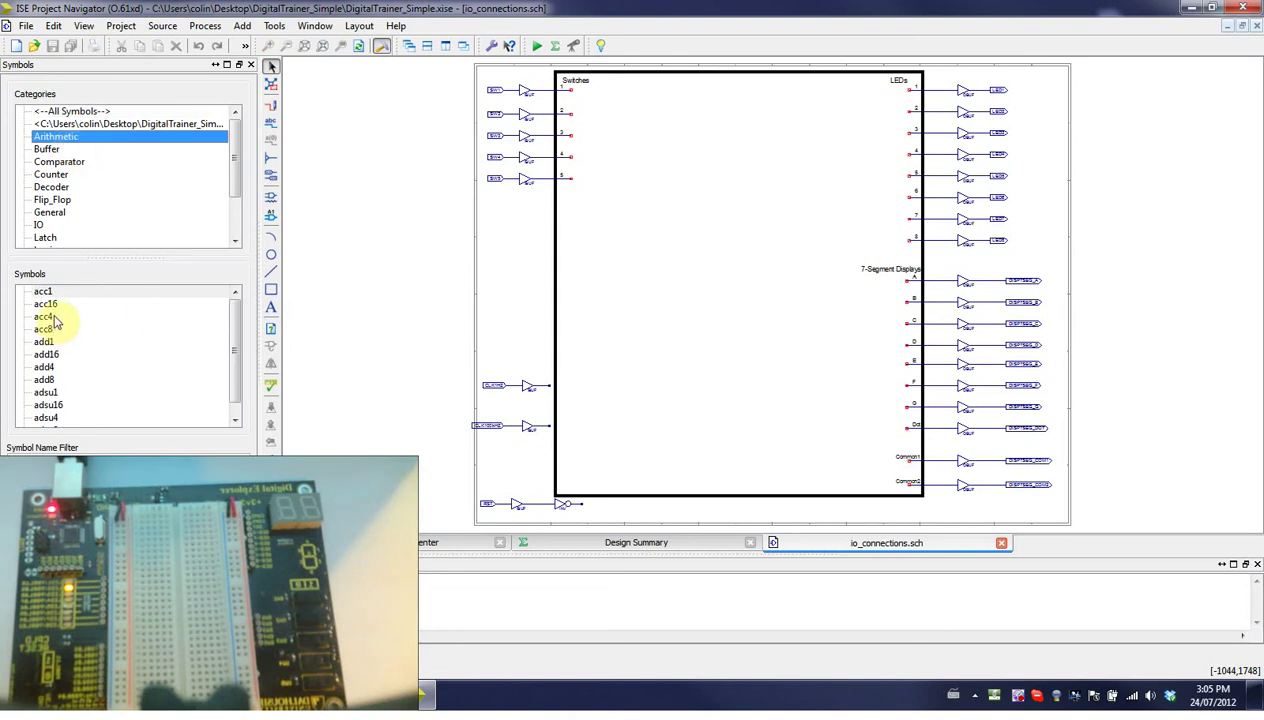
pyautogui.moveTo(237, 335); pyautogui.dragTo(237, 346)
pyautogui.click(100, 354)
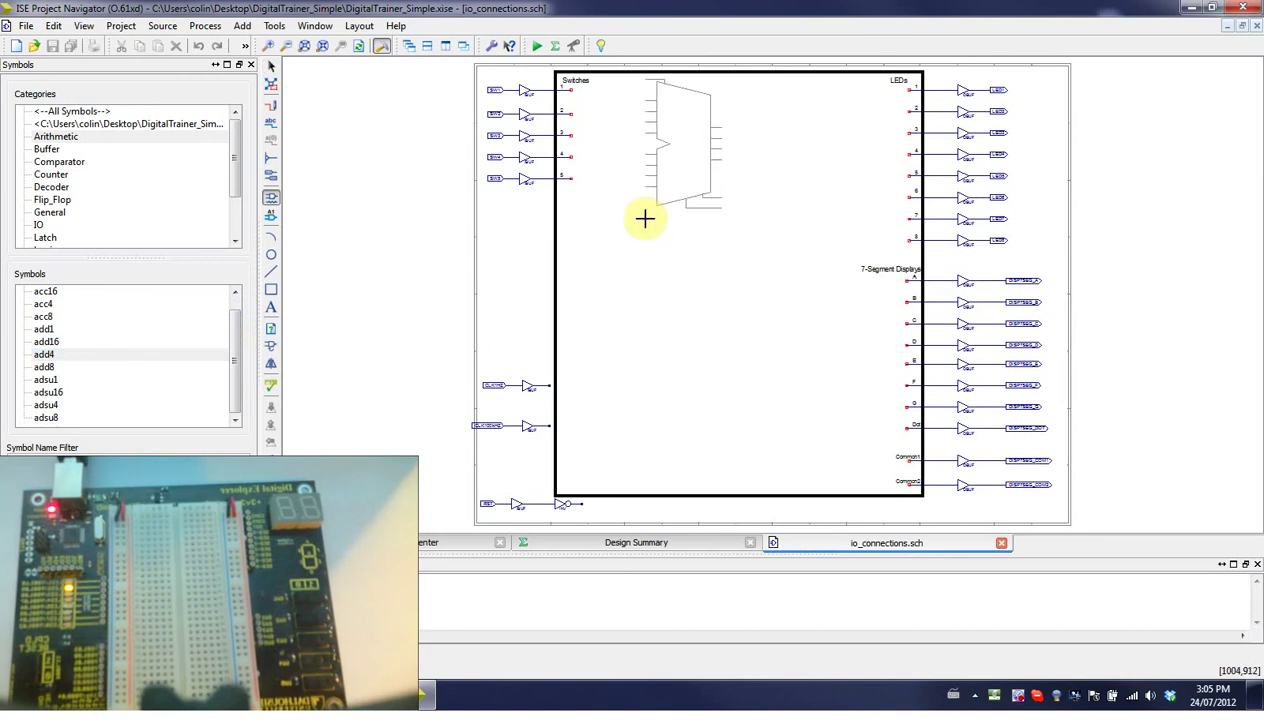
pyautogui.click(643, 274)
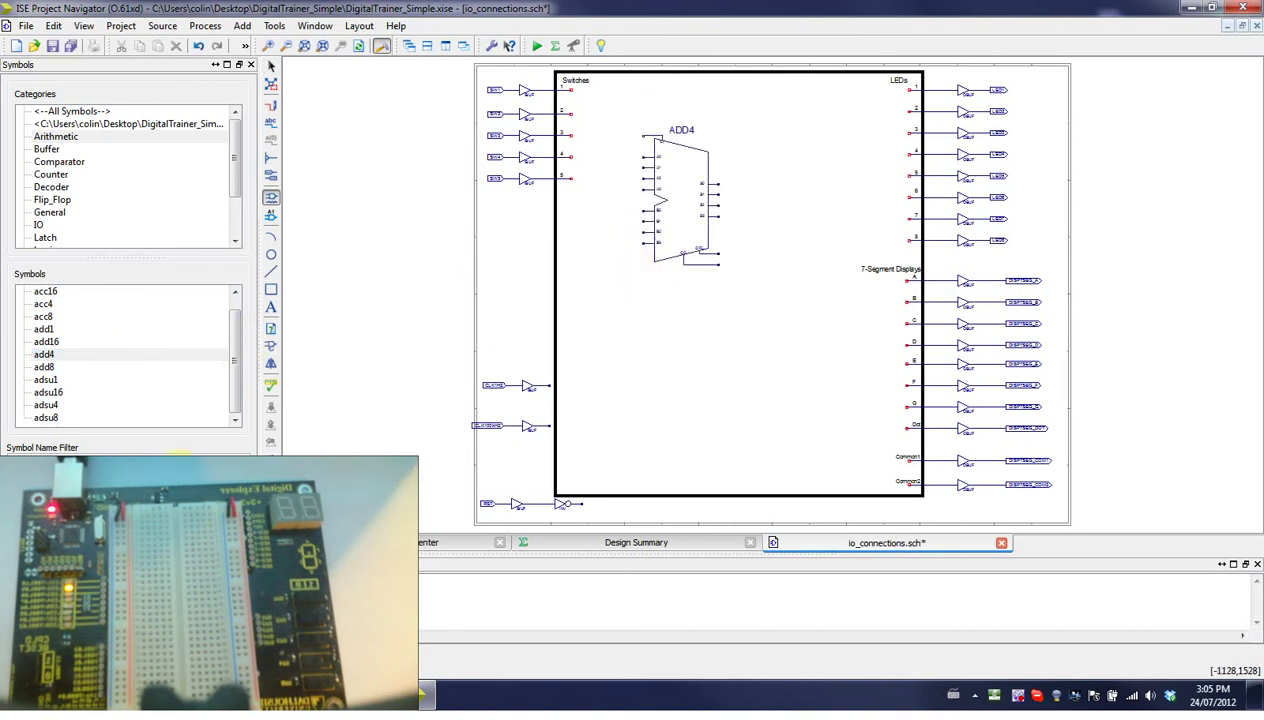
pyautogui.click(112, 124)
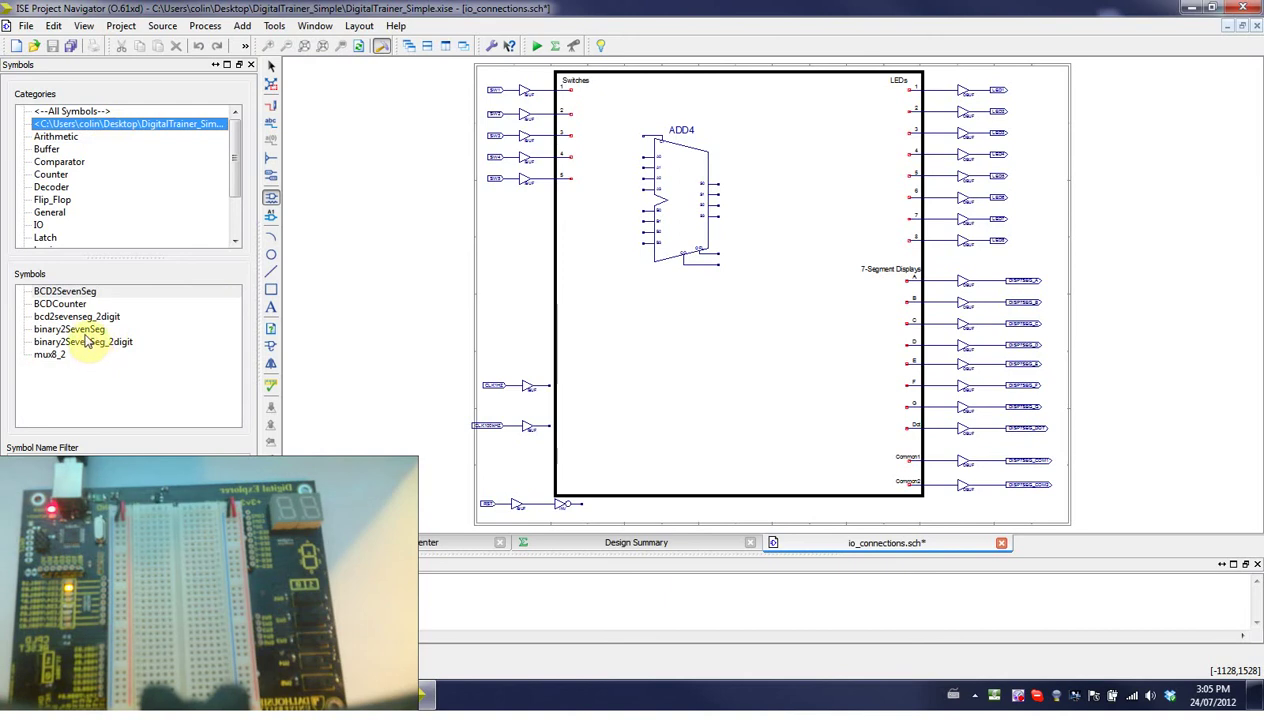
# - Place the project's binary2SevenSeg symbol inside the block near the 7-segment outputs
pyautogui.click(84, 330)
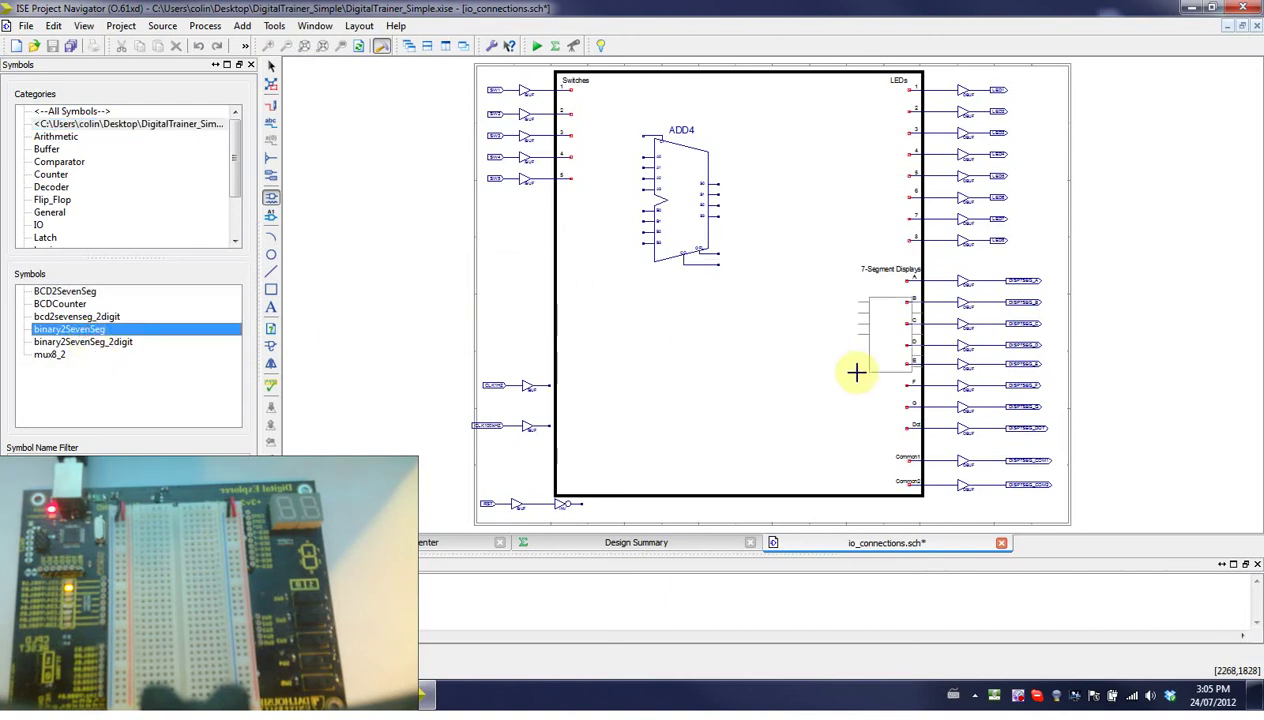
pyautogui.click(804, 389)
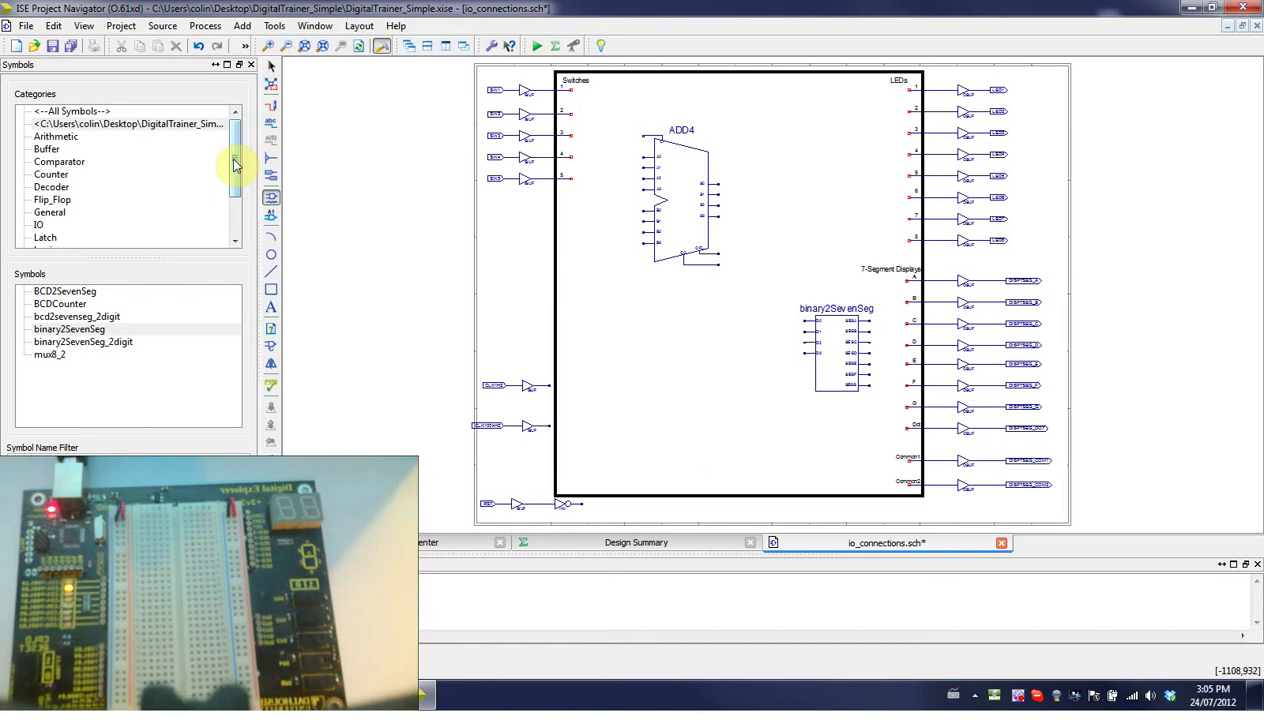
pyautogui.moveTo(234, 165); pyautogui.dragTo(236, 190)
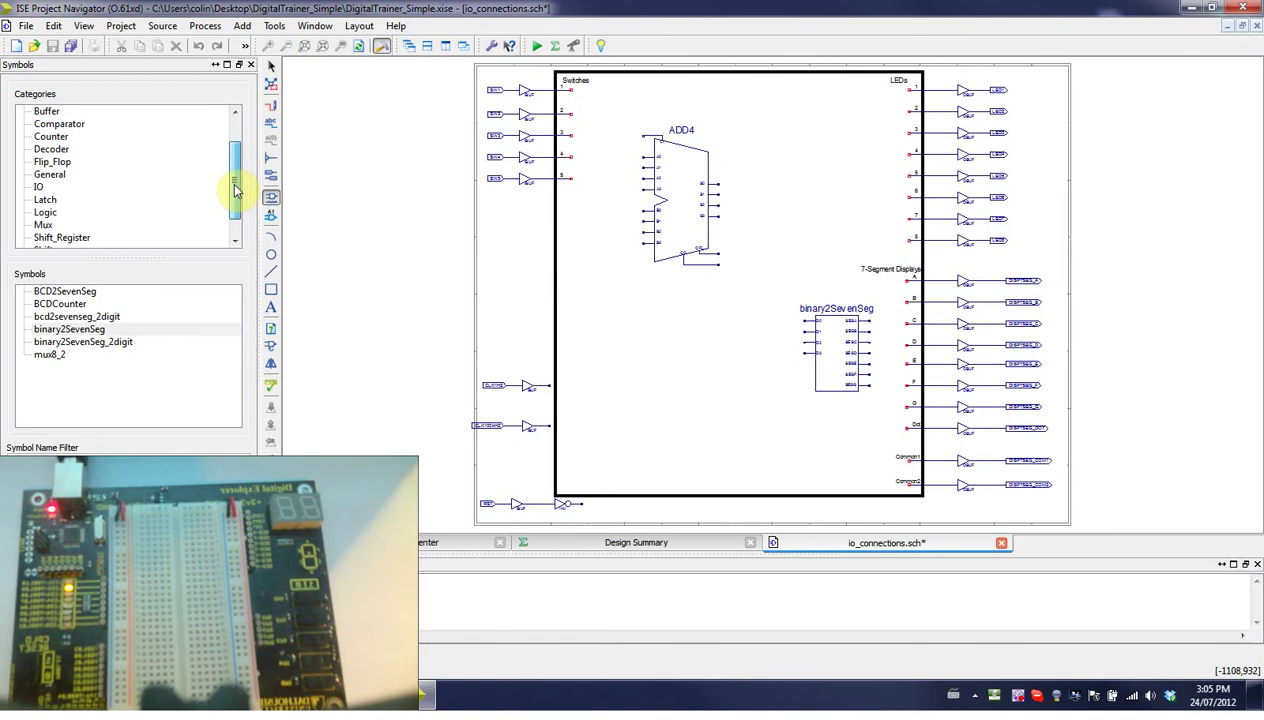
# - Place an fd4re register from the Flip_Flop category left of the ADD4 adder
pyautogui.click(55, 161)
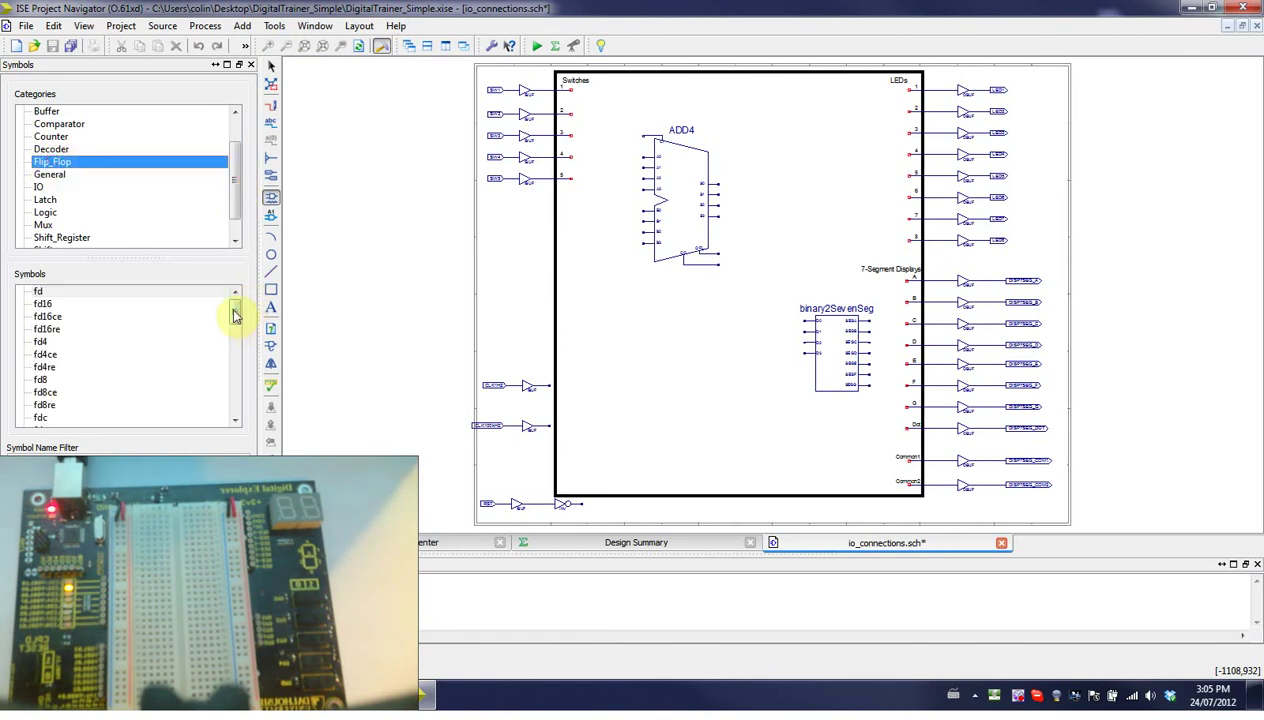
pyautogui.moveTo(234, 315); pyautogui.dragTo(234, 319)
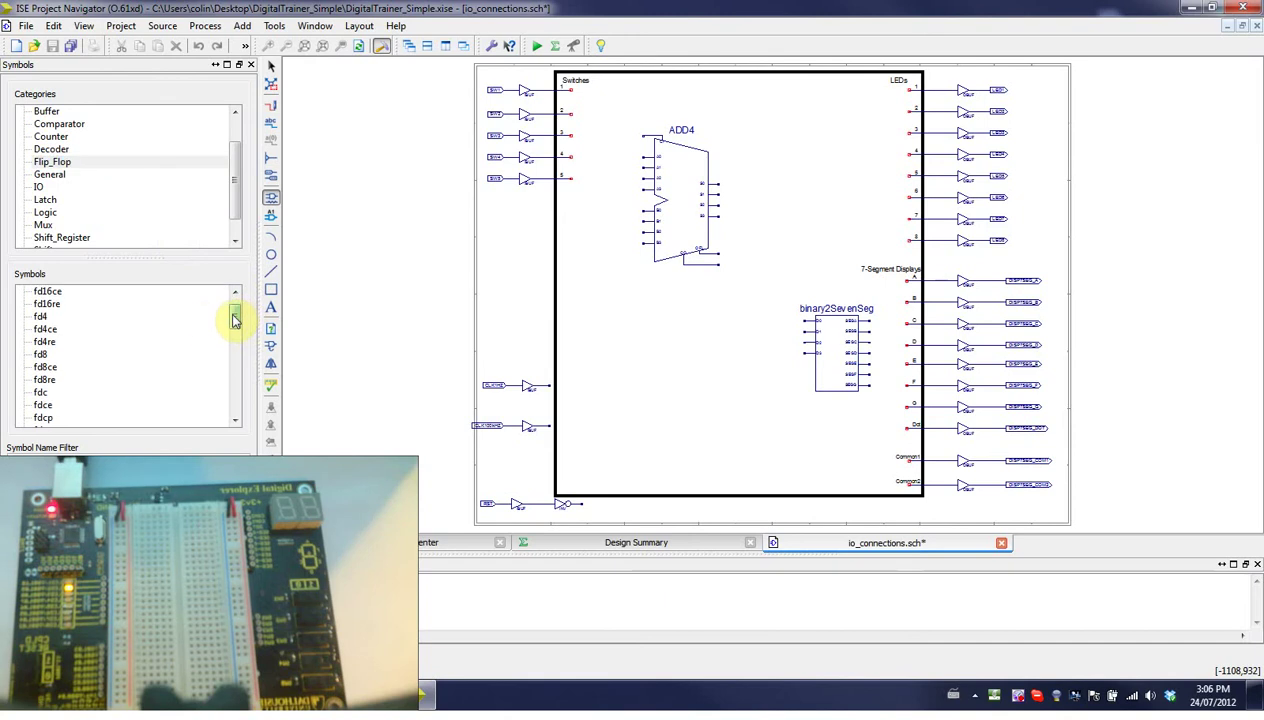
pyautogui.click(50, 342)
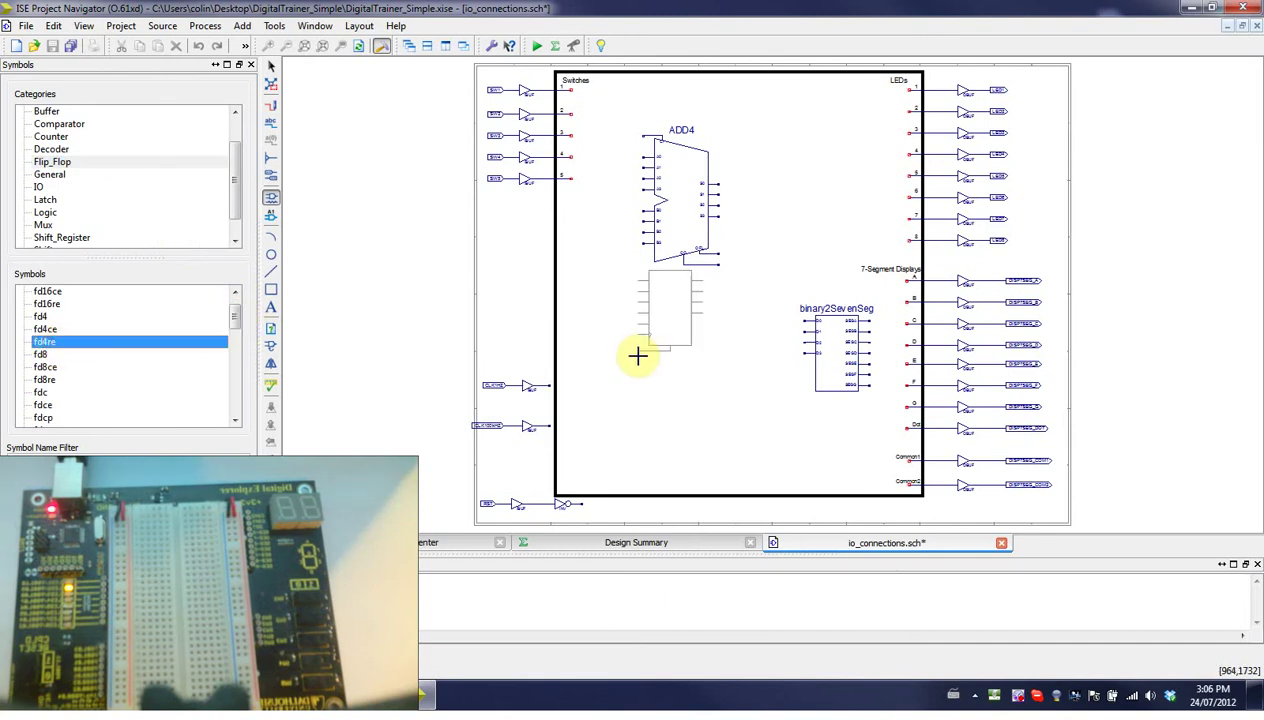
pyautogui.click(565, 286)
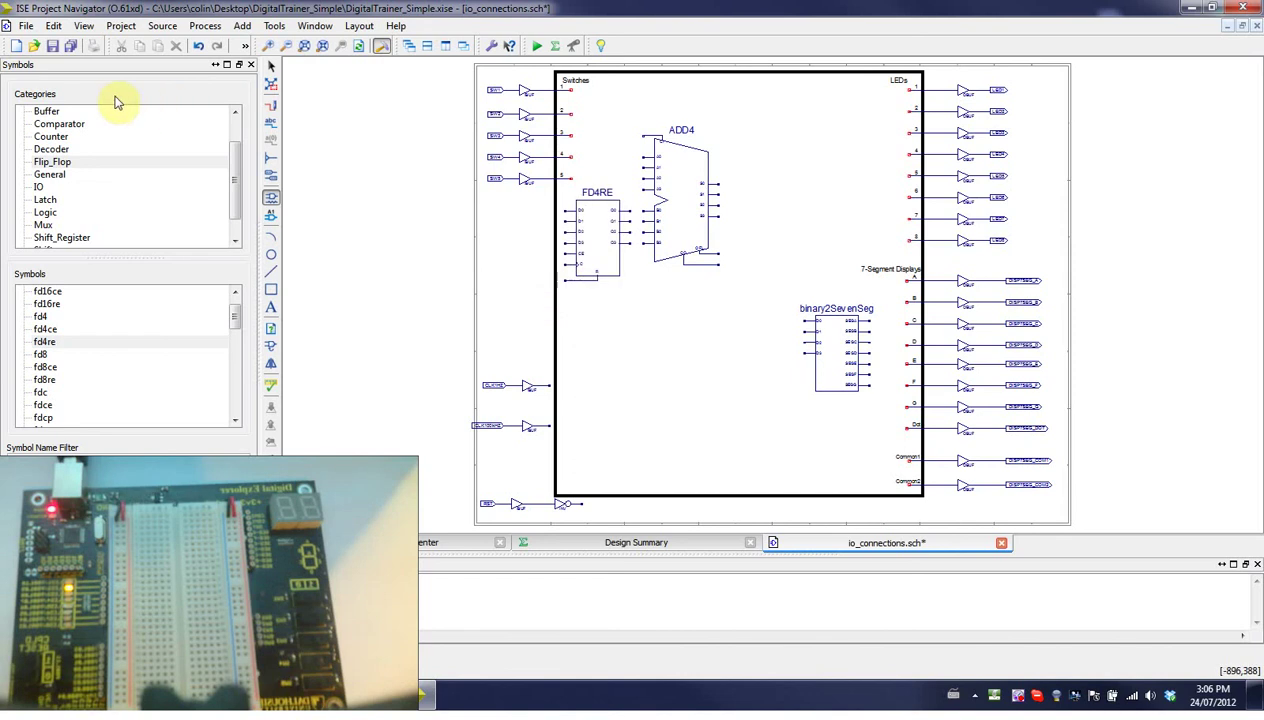
pyautogui.click(273, 70)
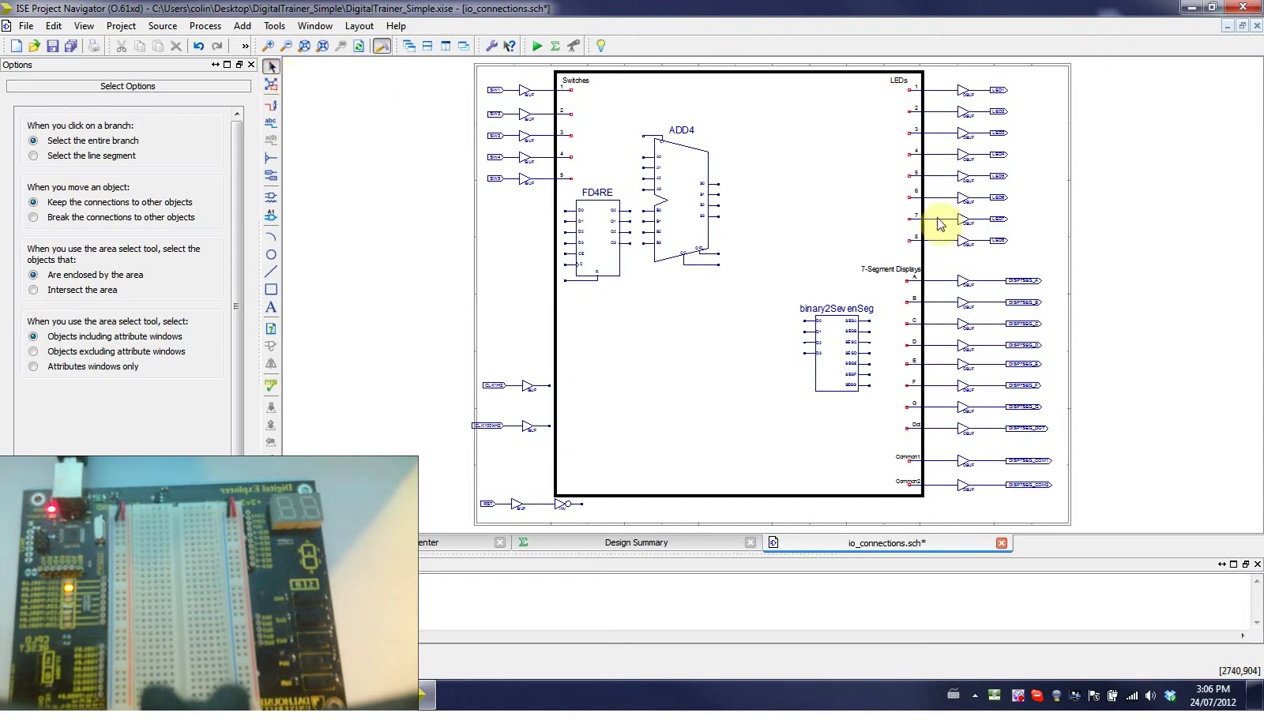
# - Shift ADD4 and FD4RE right and move binary2SevenSeg up beside the adder
pyautogui.moveTo(700, 212); pyautogui.dragTo(748, 212)
pyautogui.moveTo(598, 248); pyautogui.dragTo(645, 247)
pyautogui.click(690, 292)
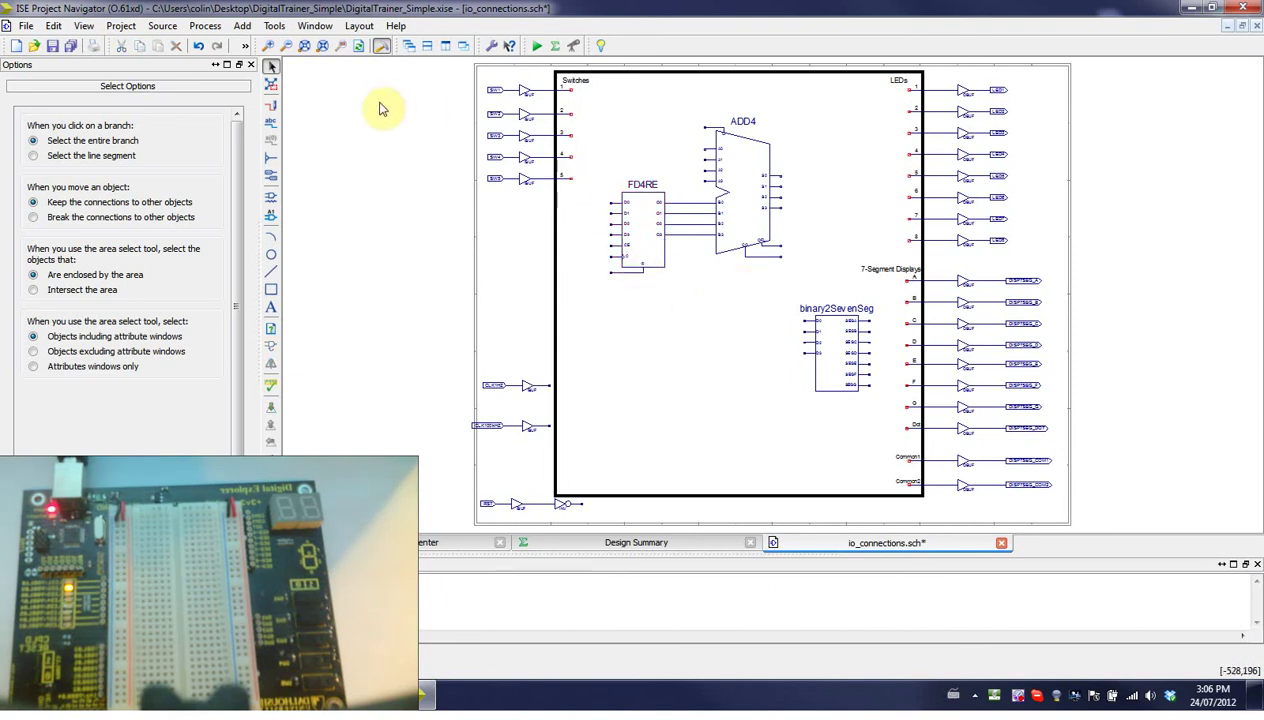
pyautogui.click(272, 105)
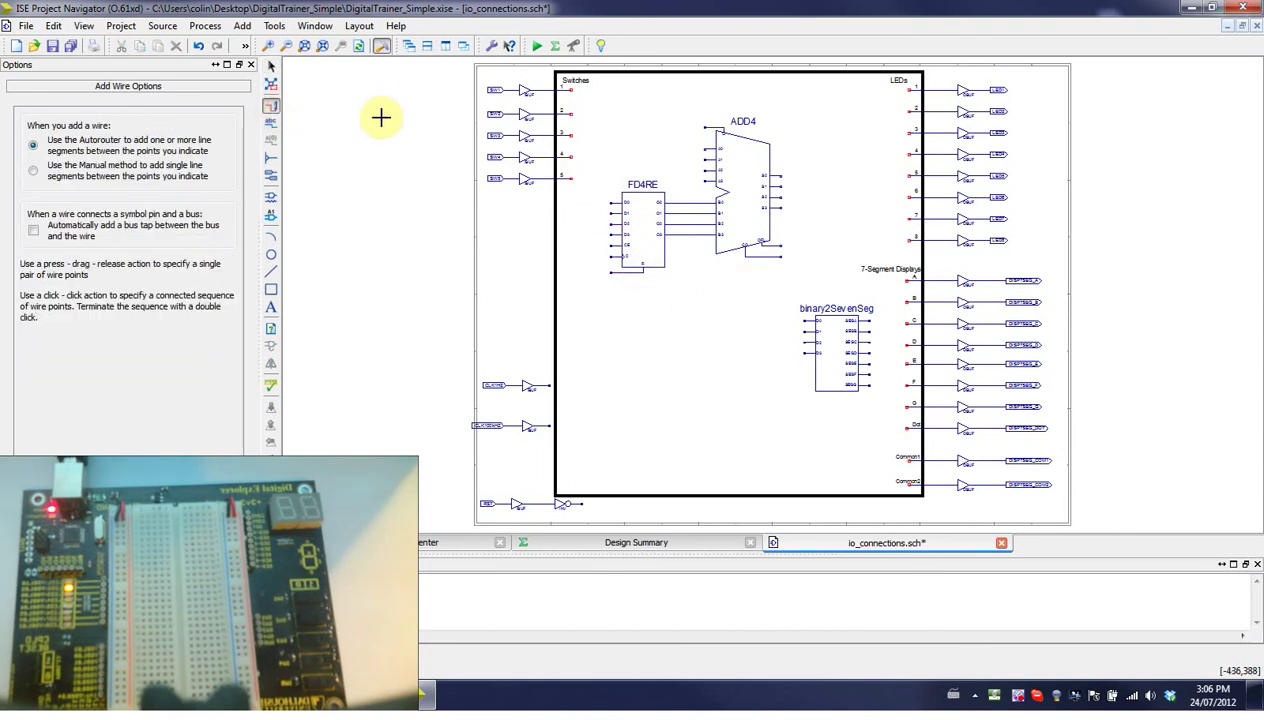
pyautogui.click(271, 65)
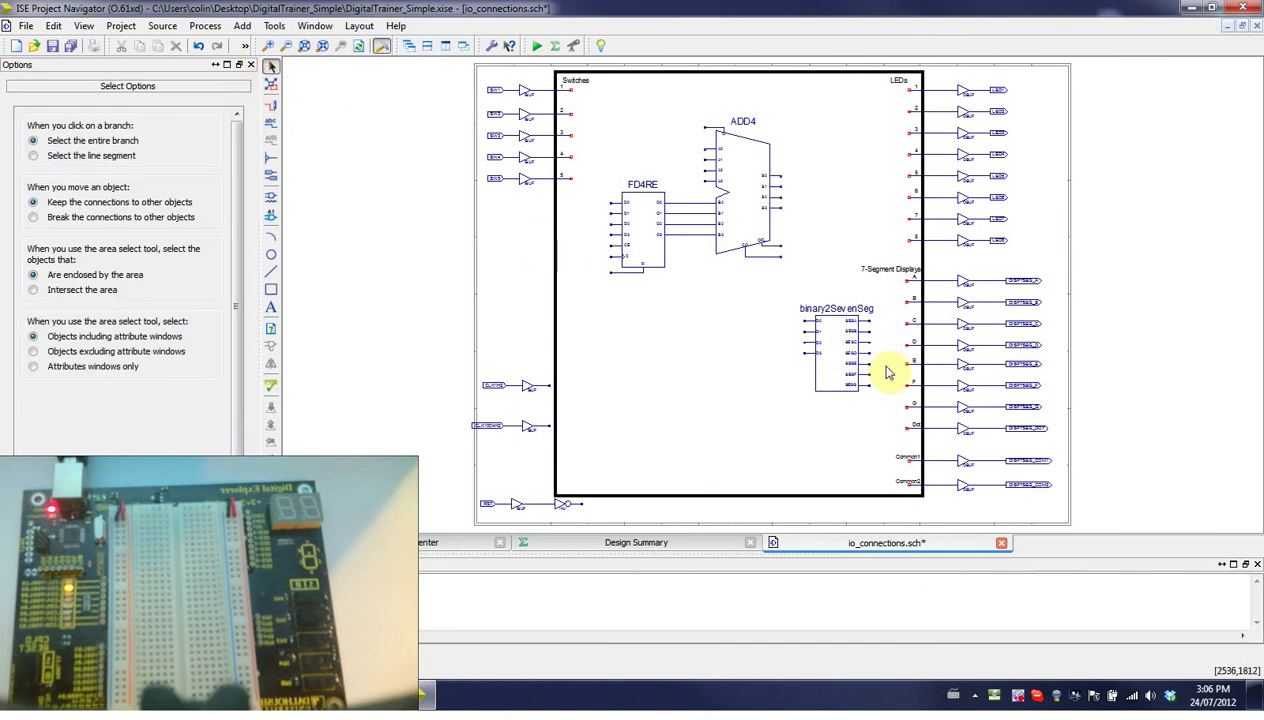
pyautogui.moveTo(822, 370); pyautogui.dragTo(817, 226)
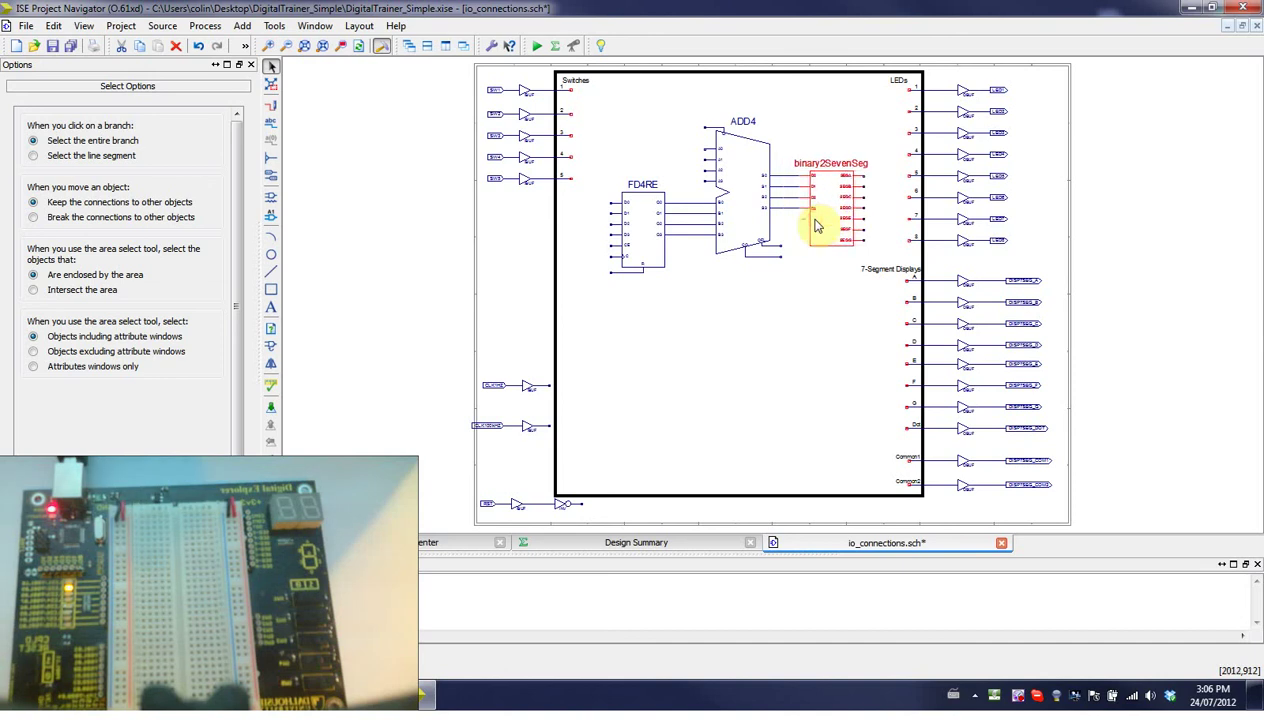
pyautogui.click(812, 362)
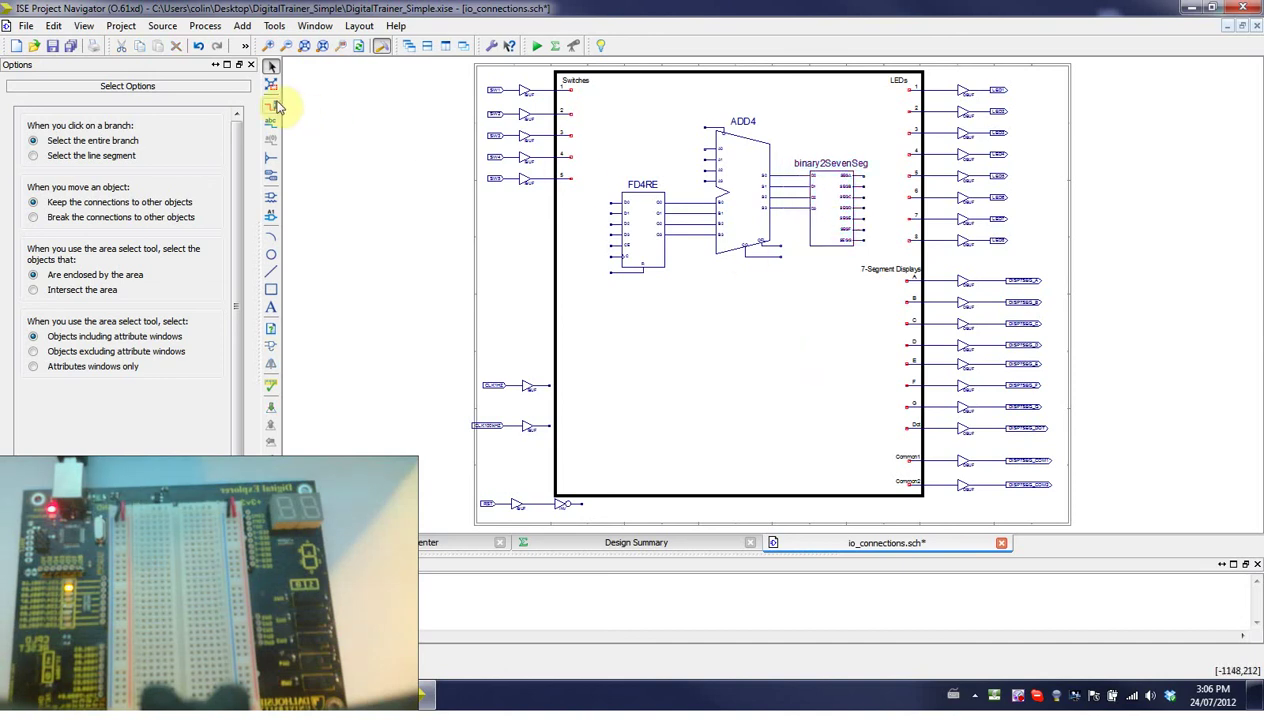
# - Wire FD4RE's D0 and D1 inputs to ADD4's sum outputs, dismissing the autoroute errors
pyautogui.click(271, 105)
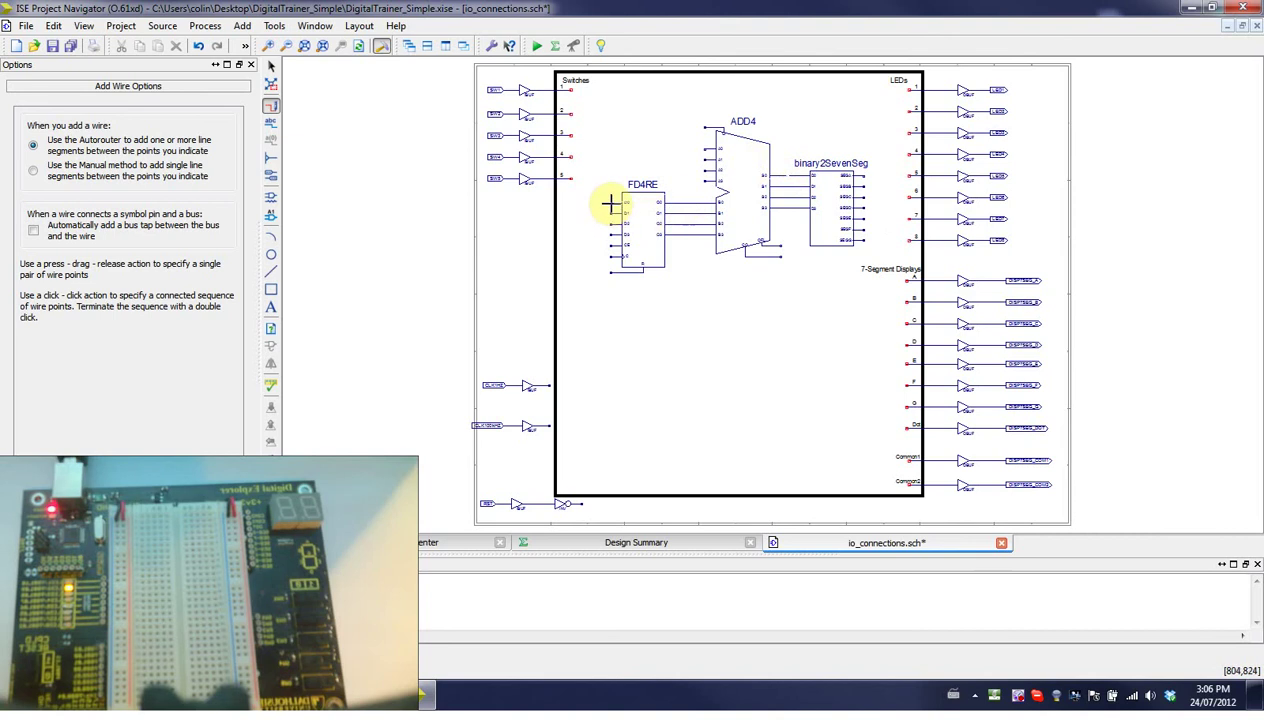
pyautogui.click(610, 205)
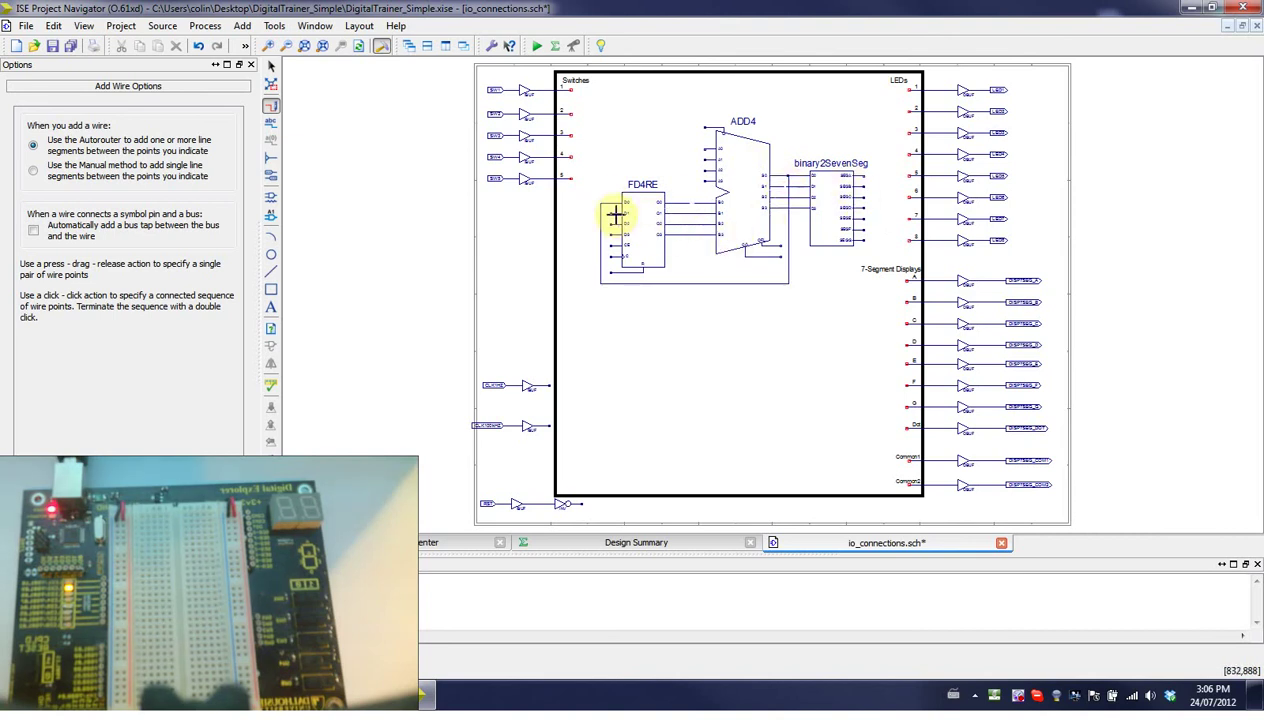
pyautogui.moveTo(611, 213); pyautogui.dragTo(712, 214)
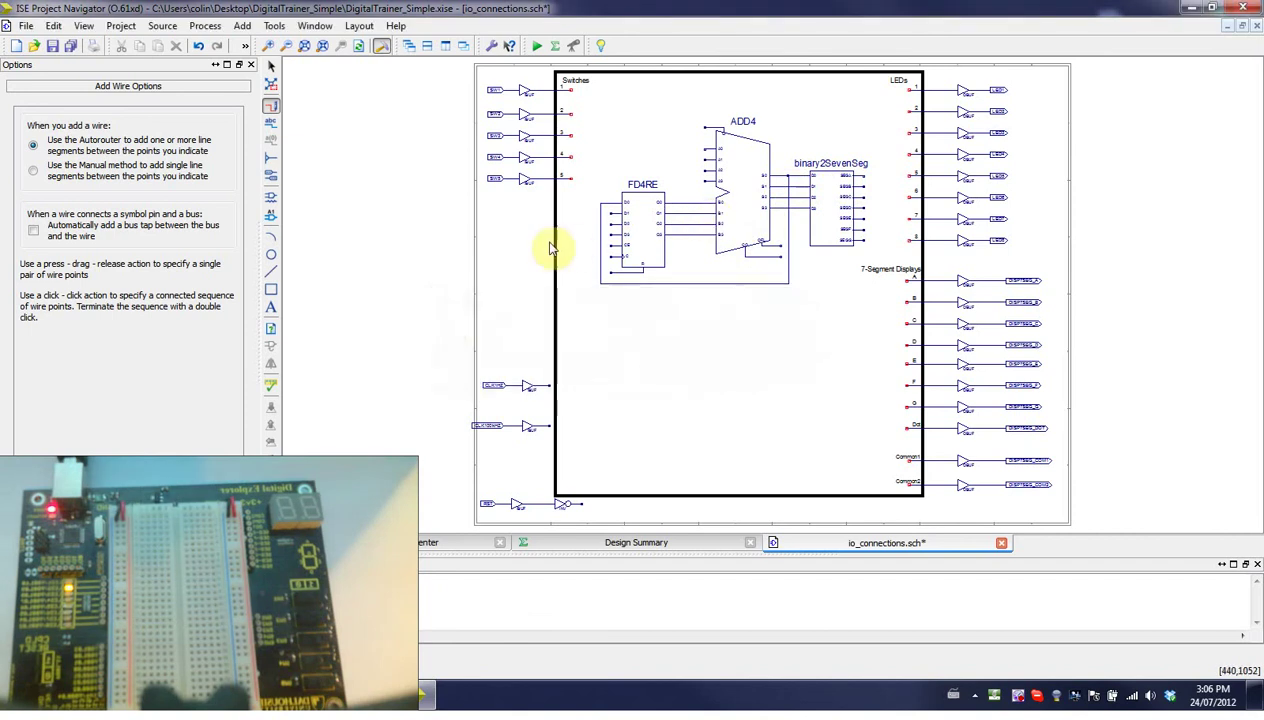
pyautogui.click(270, 106)
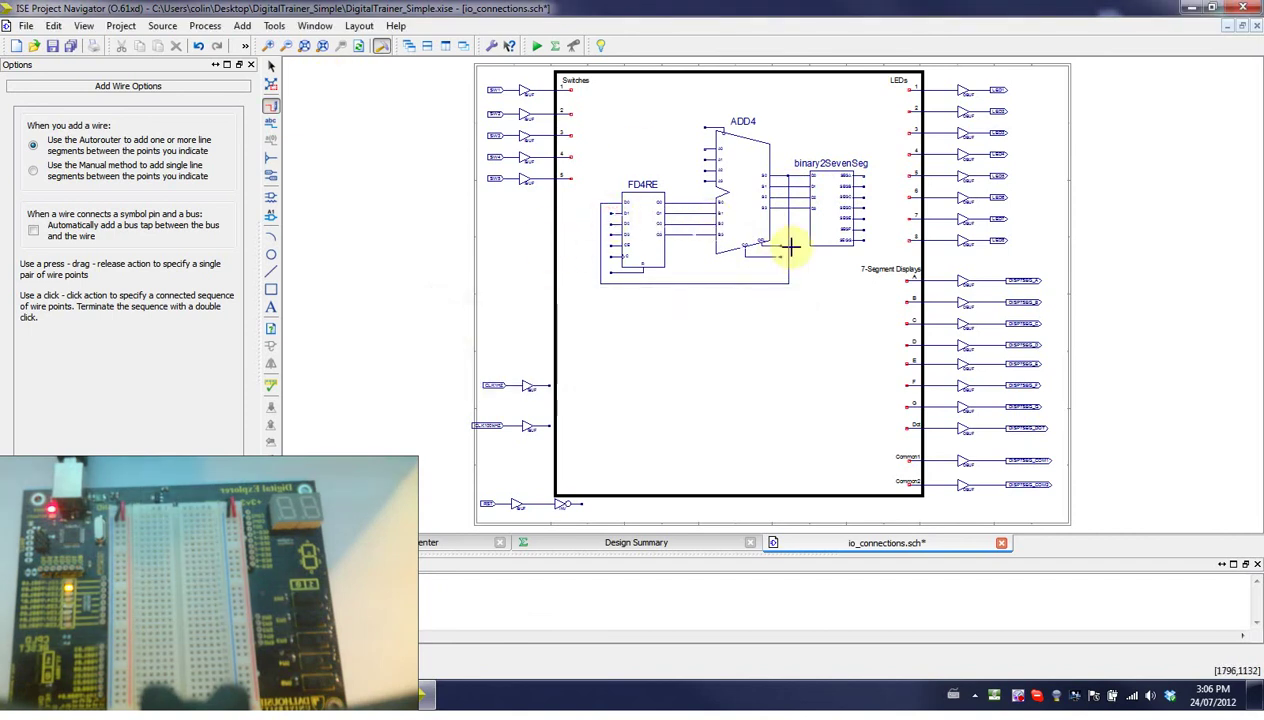
pyautogui.click(784, 186)
pyautogui.click(635, 401)
pyautogui.click(271, 105)
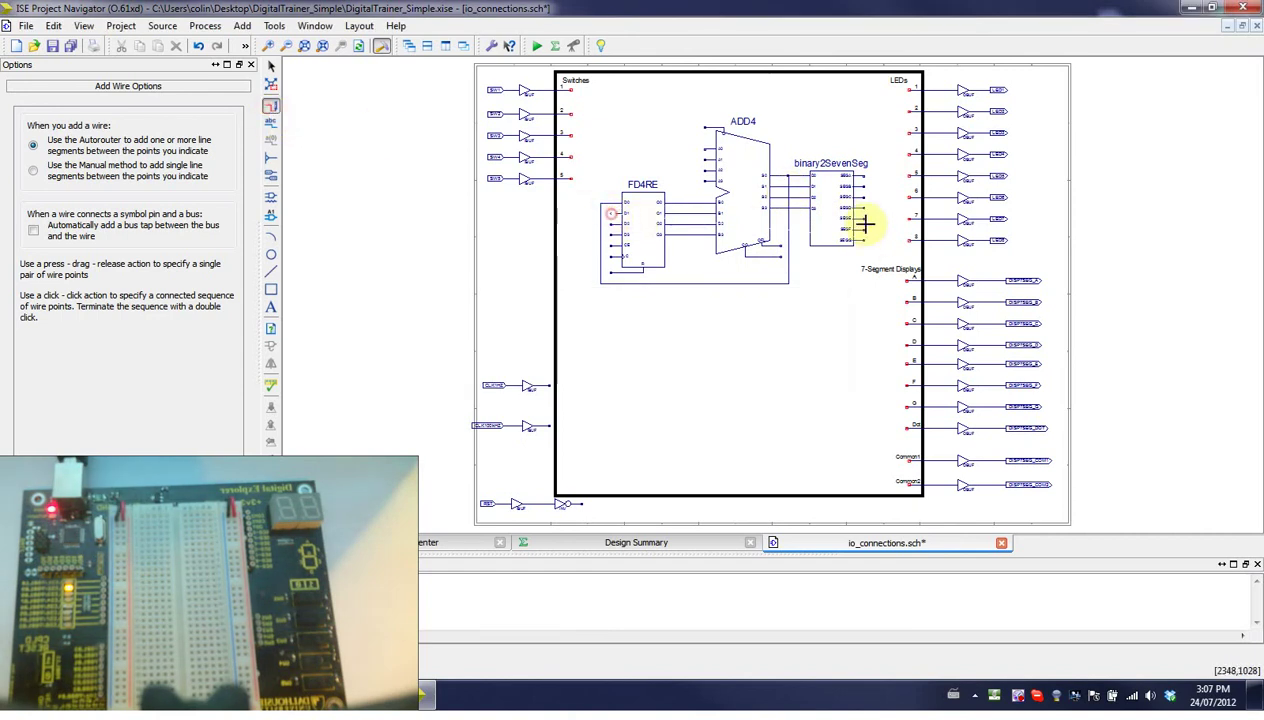
pyautogui.click(791, 186)
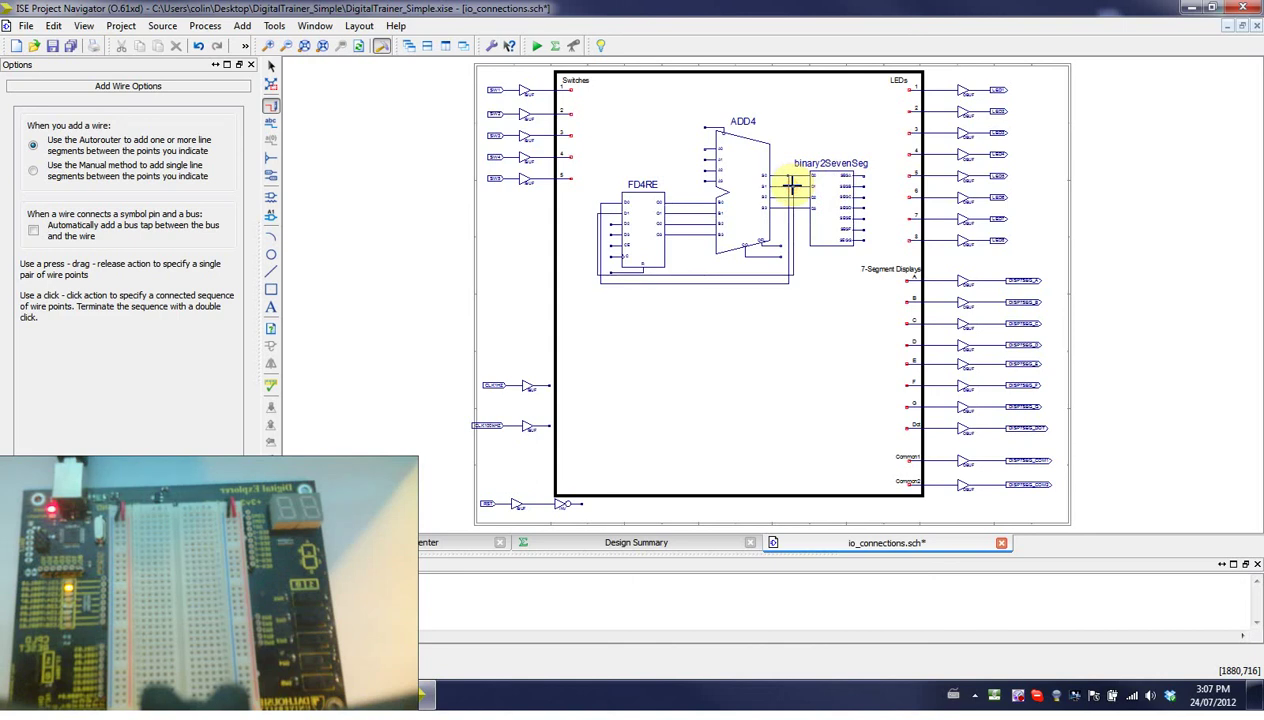
pyautogui.click(612, 224)
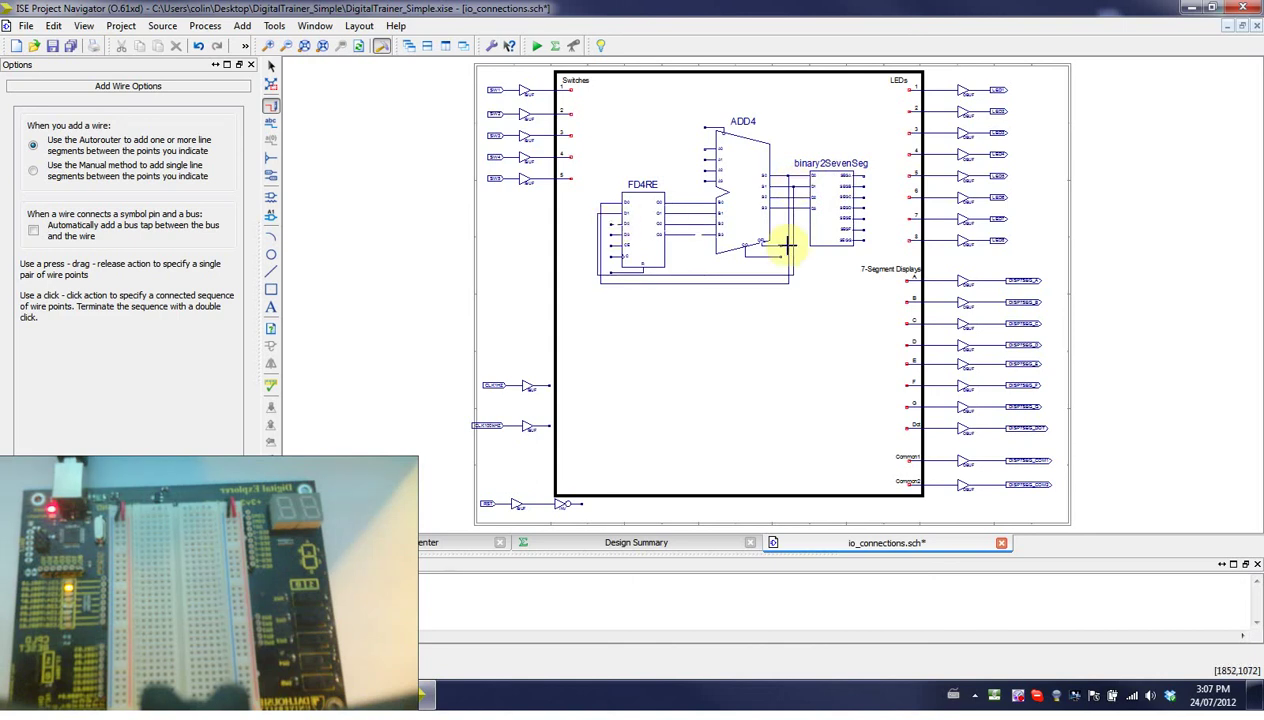
pyautogui.click(795, 198)
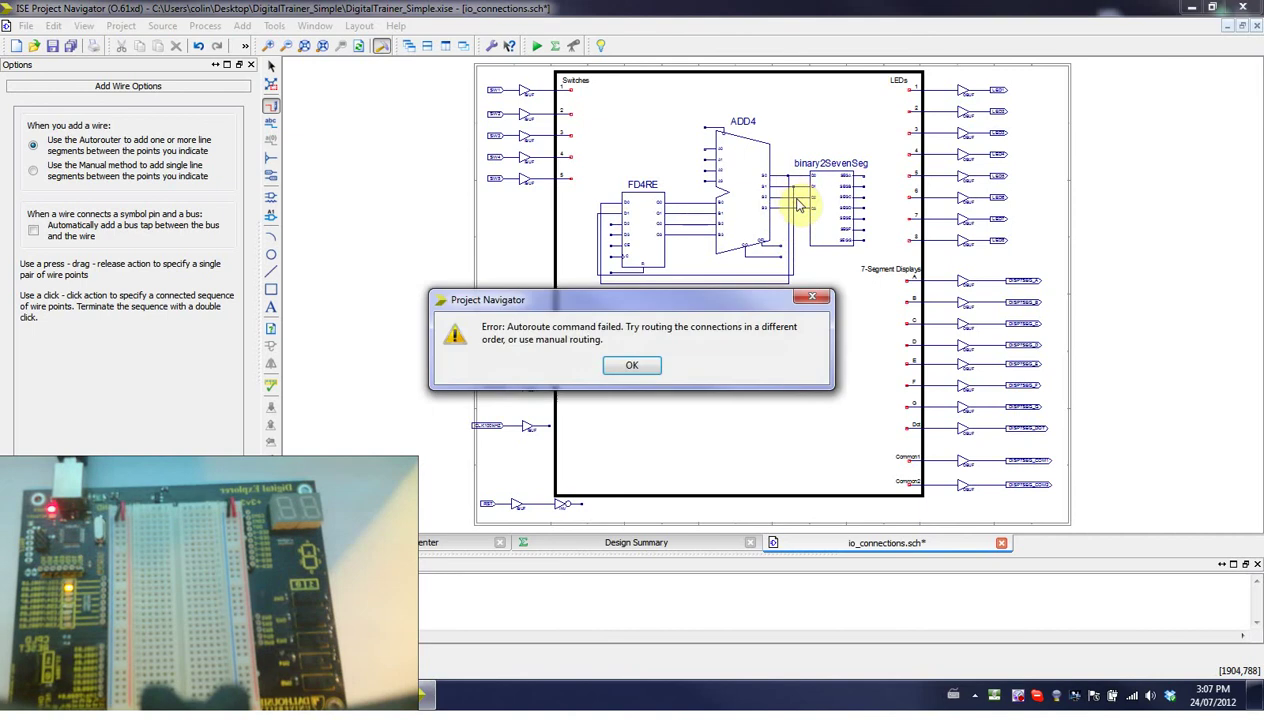
pyautogui.press('Return')
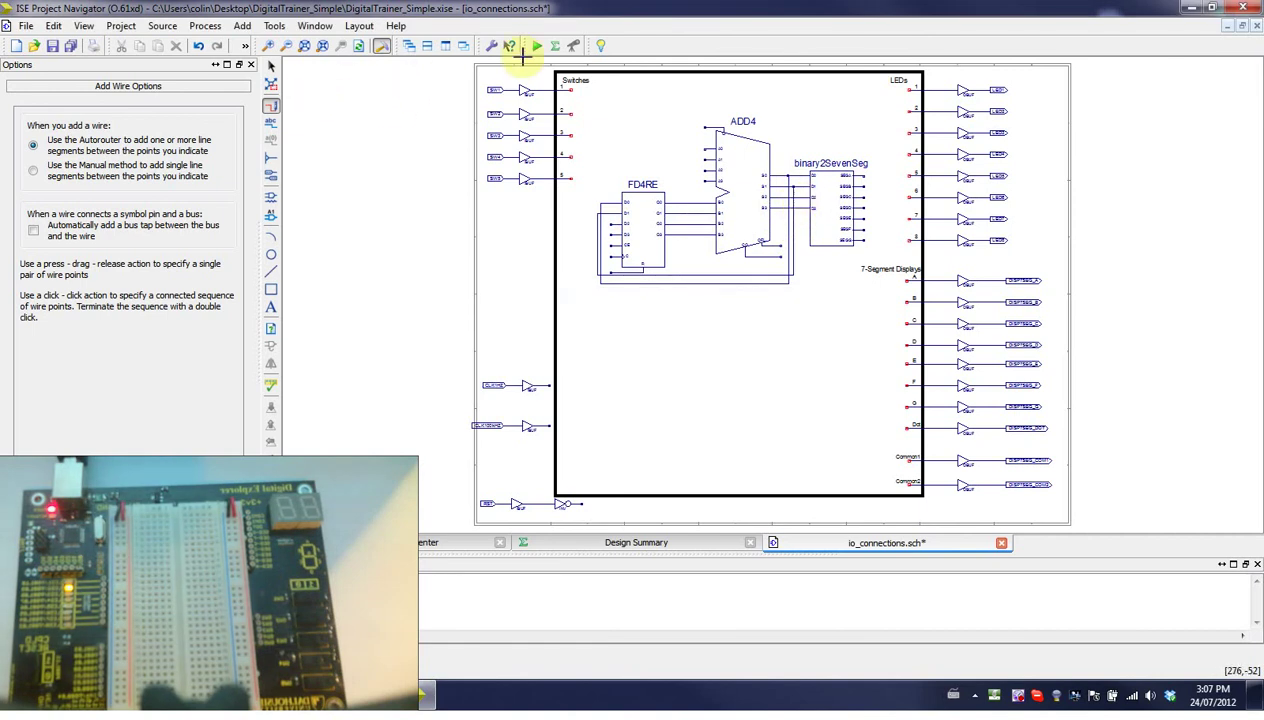
# - Zoom in on the counter circuit and nudge binary2SevenSeg slightly right
pyautogui.click(268, 46)
pyautogui.click(268, 46)
pyautogui.click(268, 46)
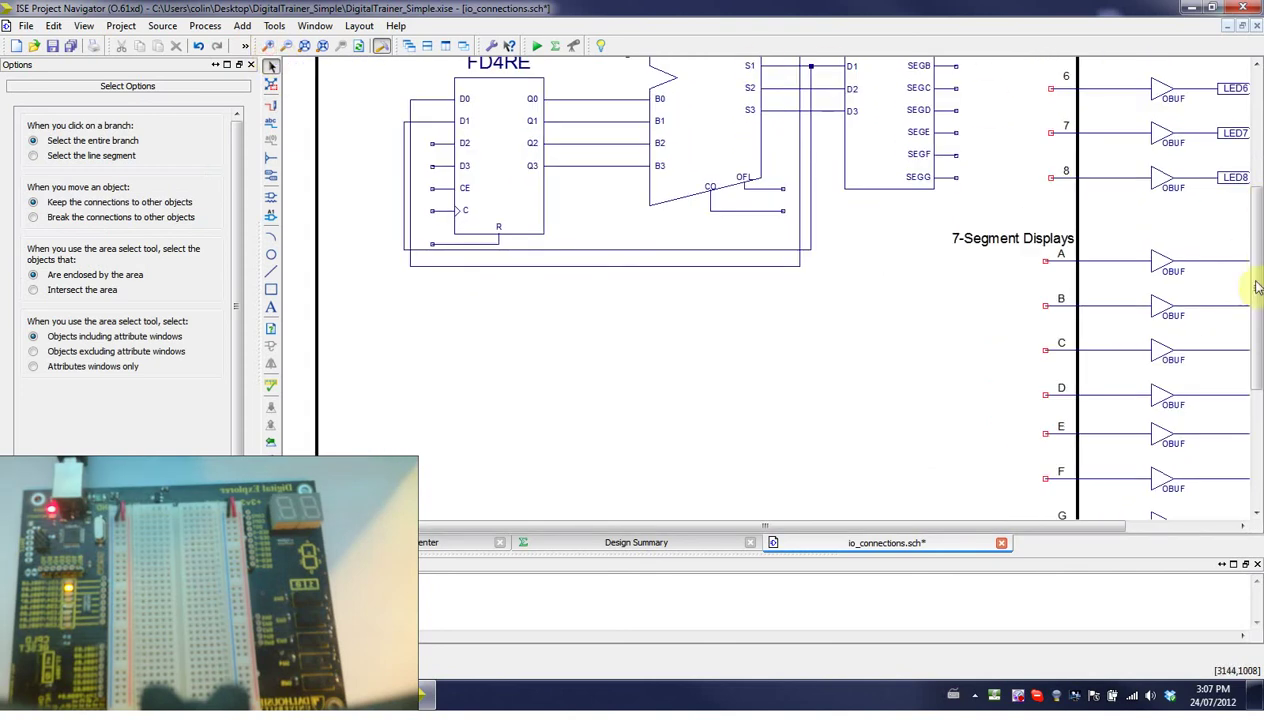
pyautogui.scroll(3, 1258, 293)
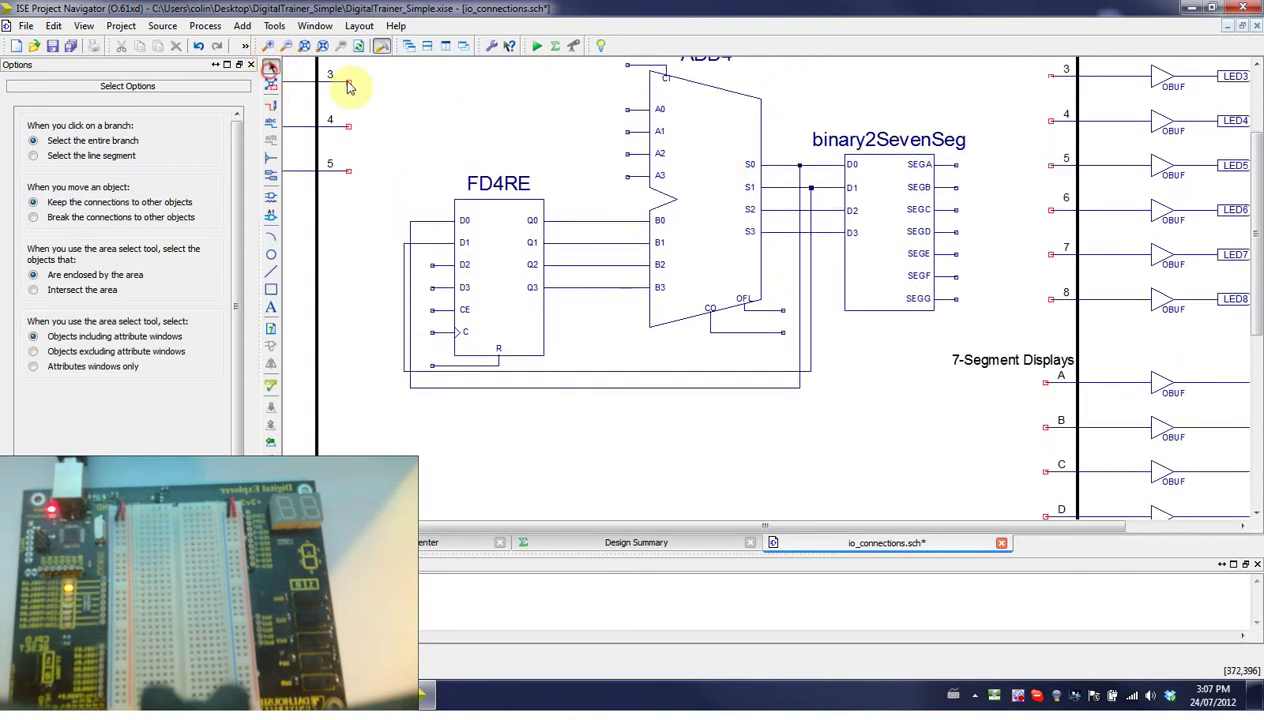
pyautogui.click(917, 231)
pyautogui.moveTo(917, 231); pyautogui.dragTo(934, 228)
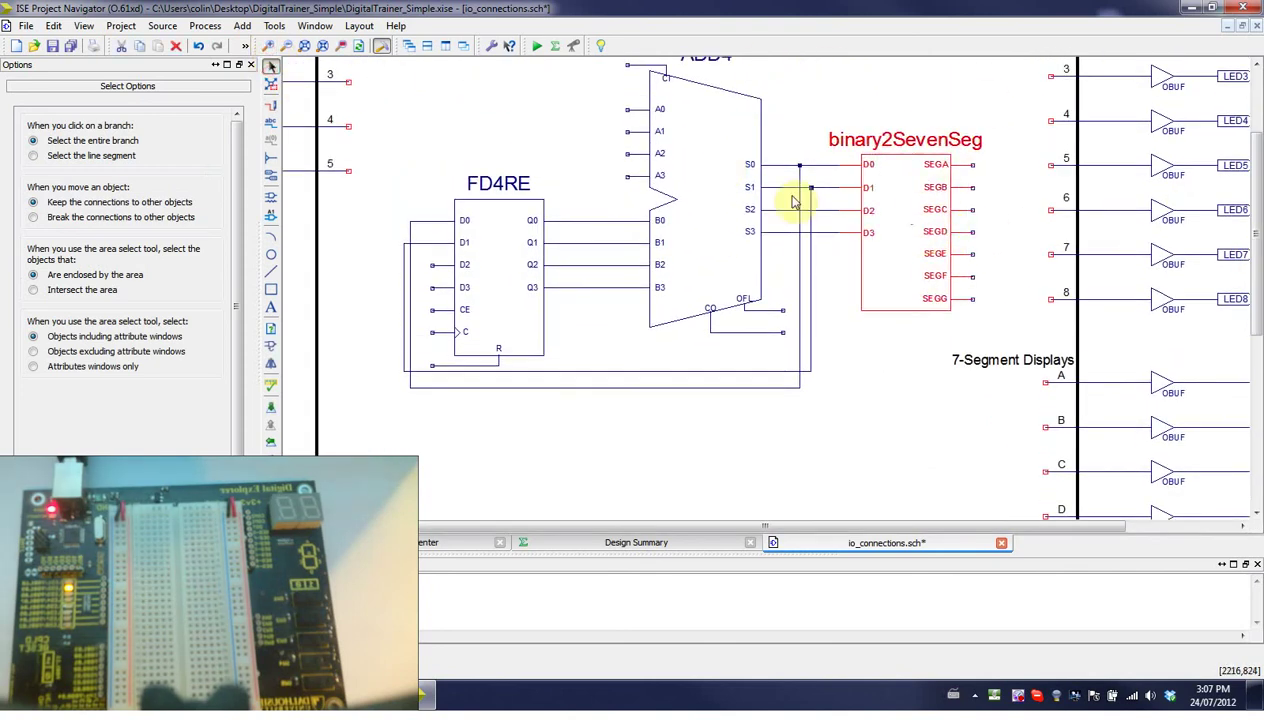
# - Wire FD4RE's D2 and D3 inputs to the S2 and S3 sum lines
pyautogui.click(270, 105)
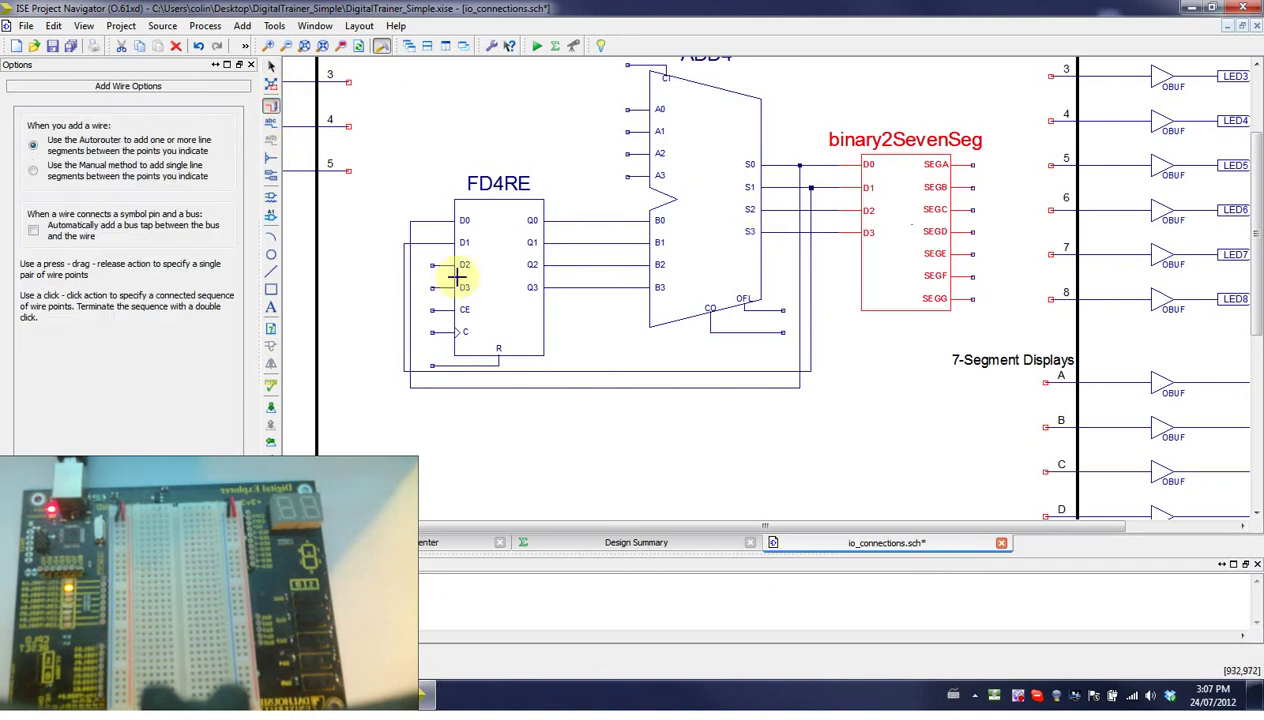
pyautogui.click(818, 210)
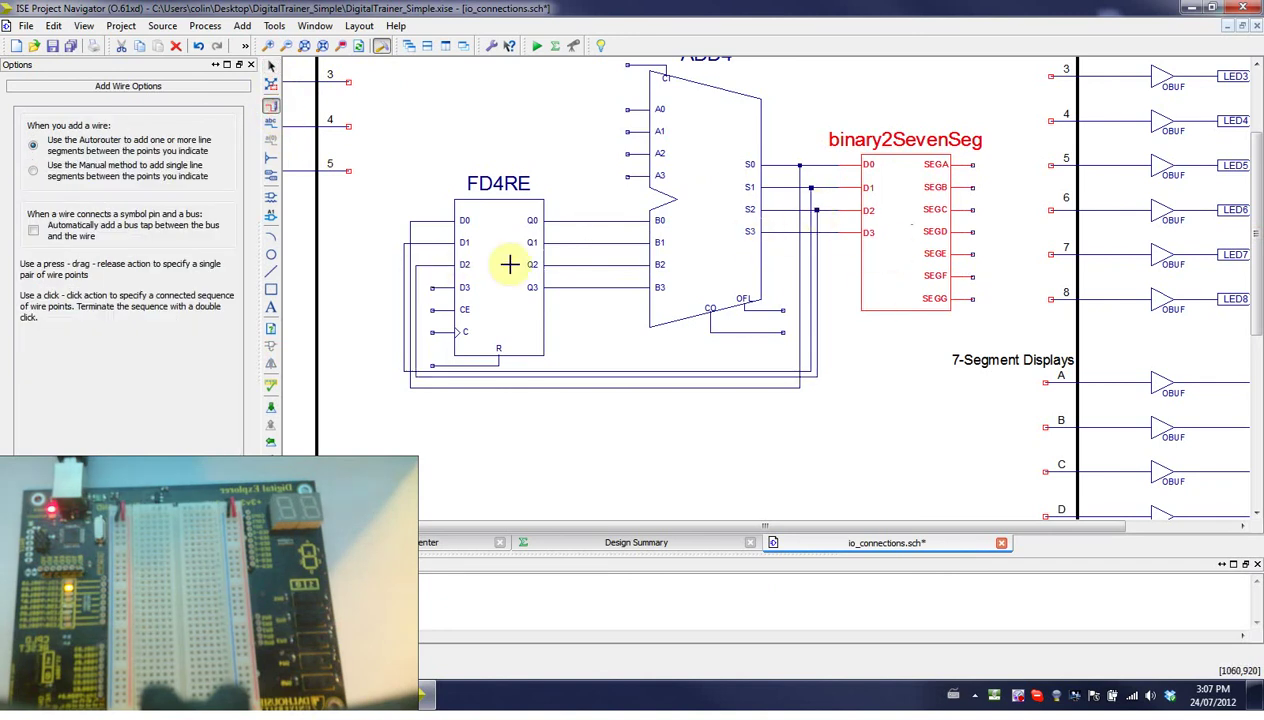
pyautogui.click(431, 288)
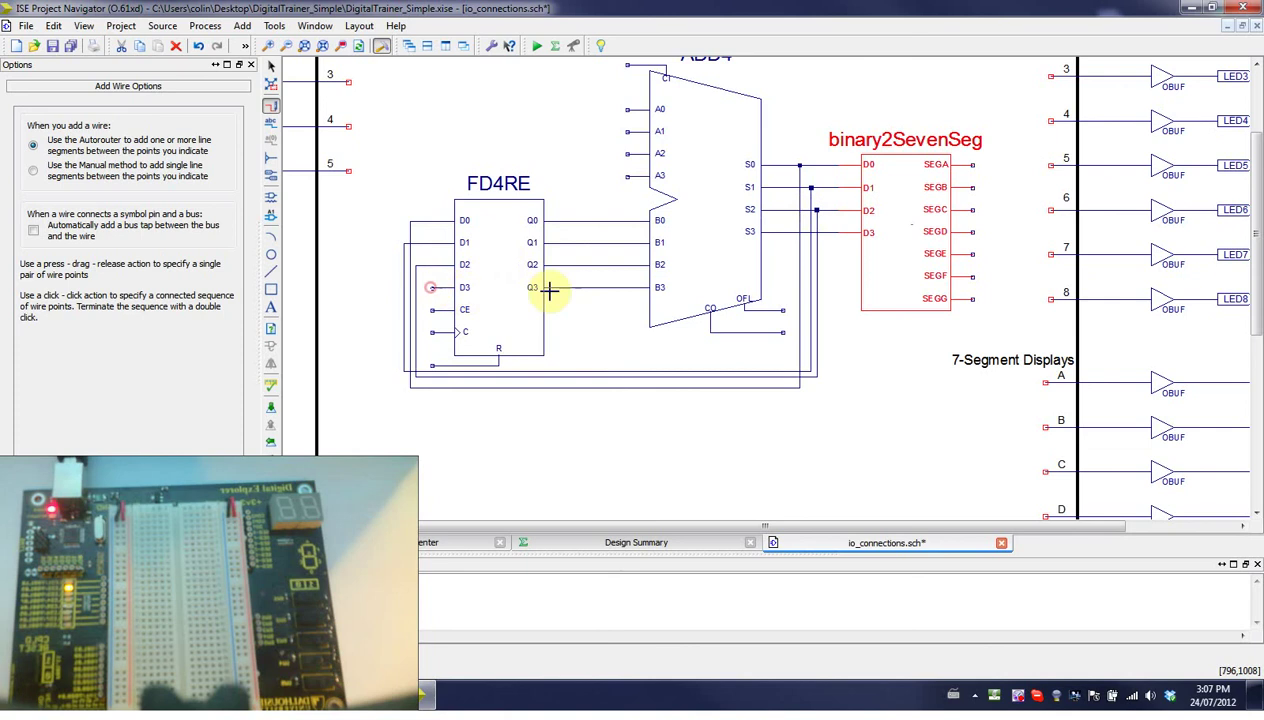
pyautogui.click(823, 232)
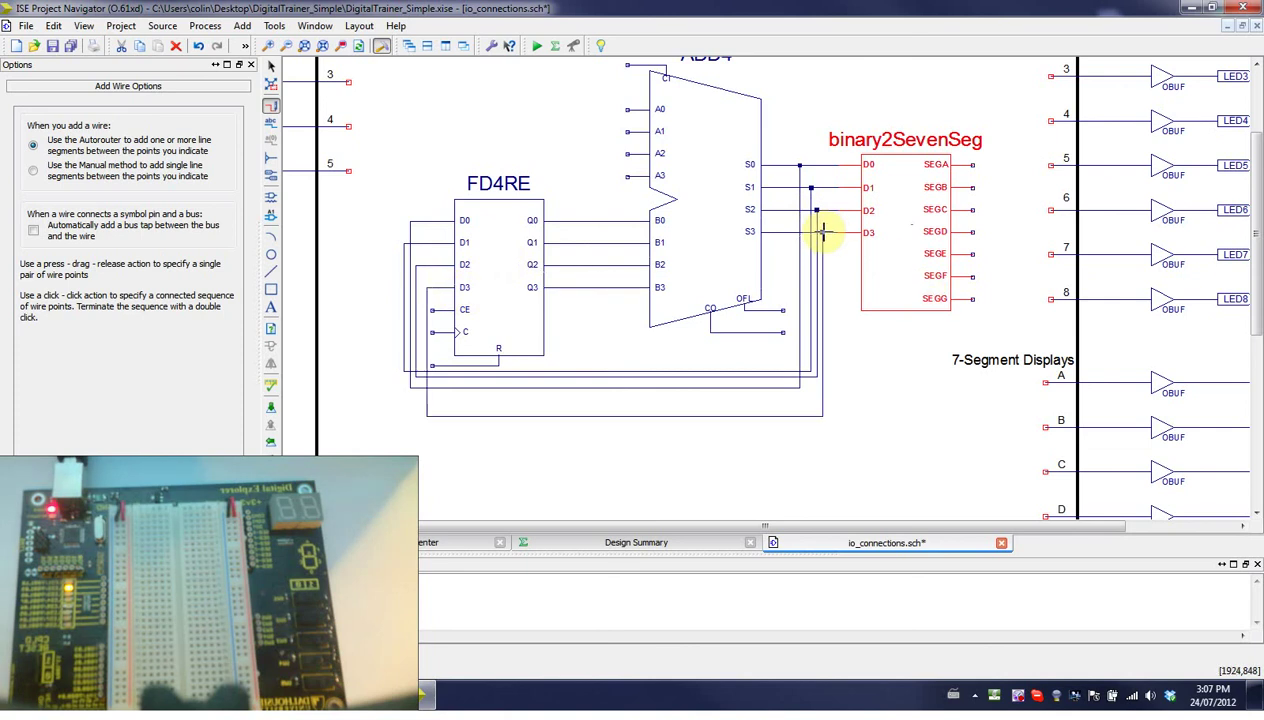
# - Wire binary2SevenSeg's SEGA, SEGB and SEGC outputs to display inputs A, B and C
pyautogui.click(971, 164)
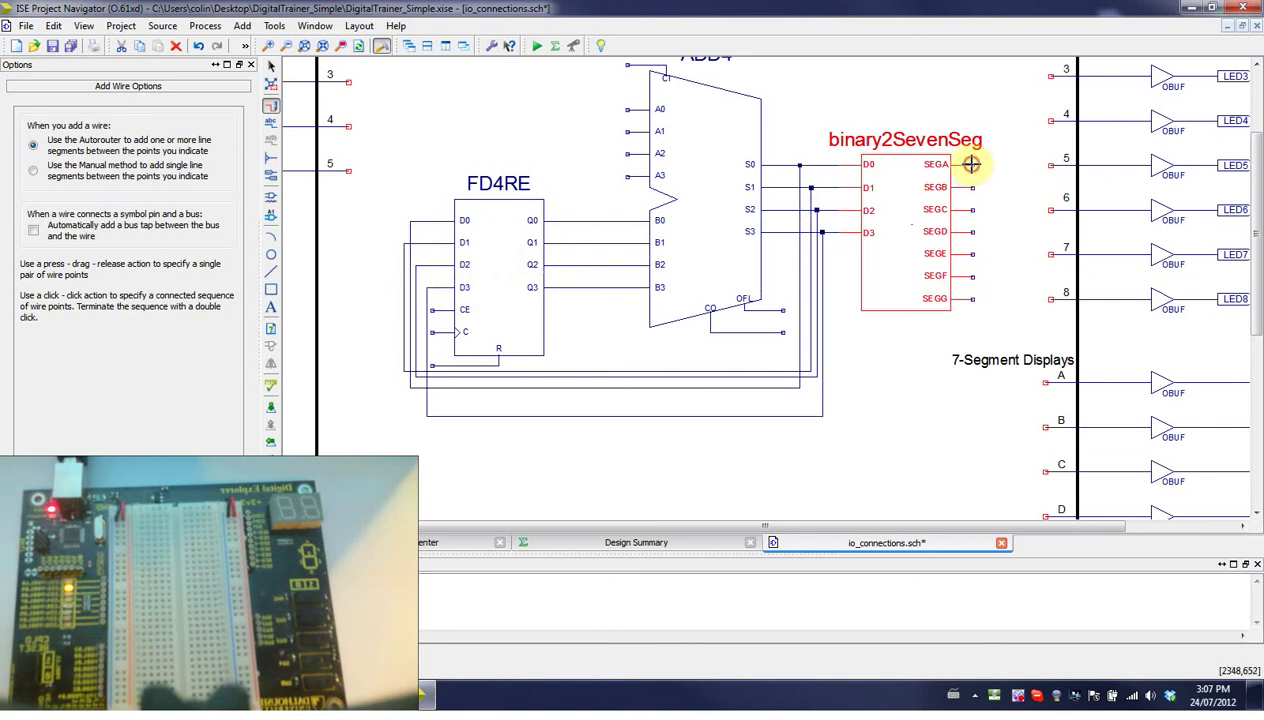
pyautogui.click(1046, 381)
pyautogui.click(972, 187)
pyautogui.click(1044, 424)
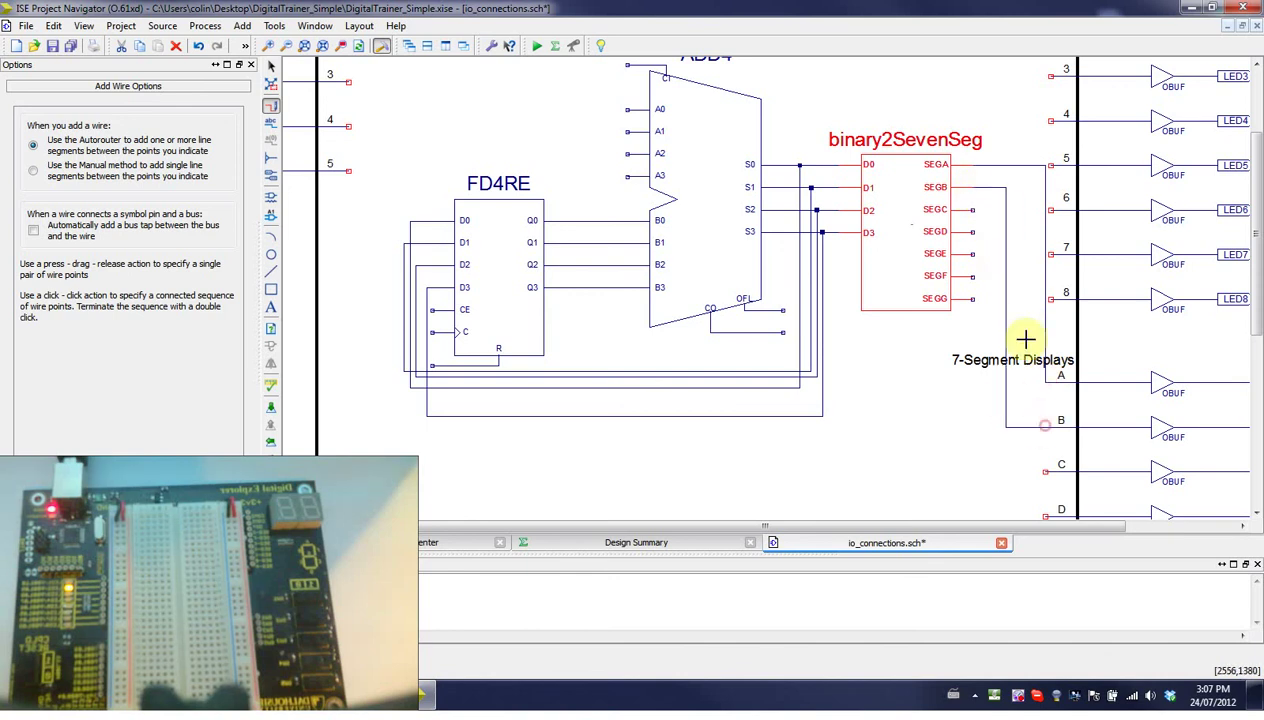
pyautogui.click(972, 209)
pyautogui.click(1046, 473)
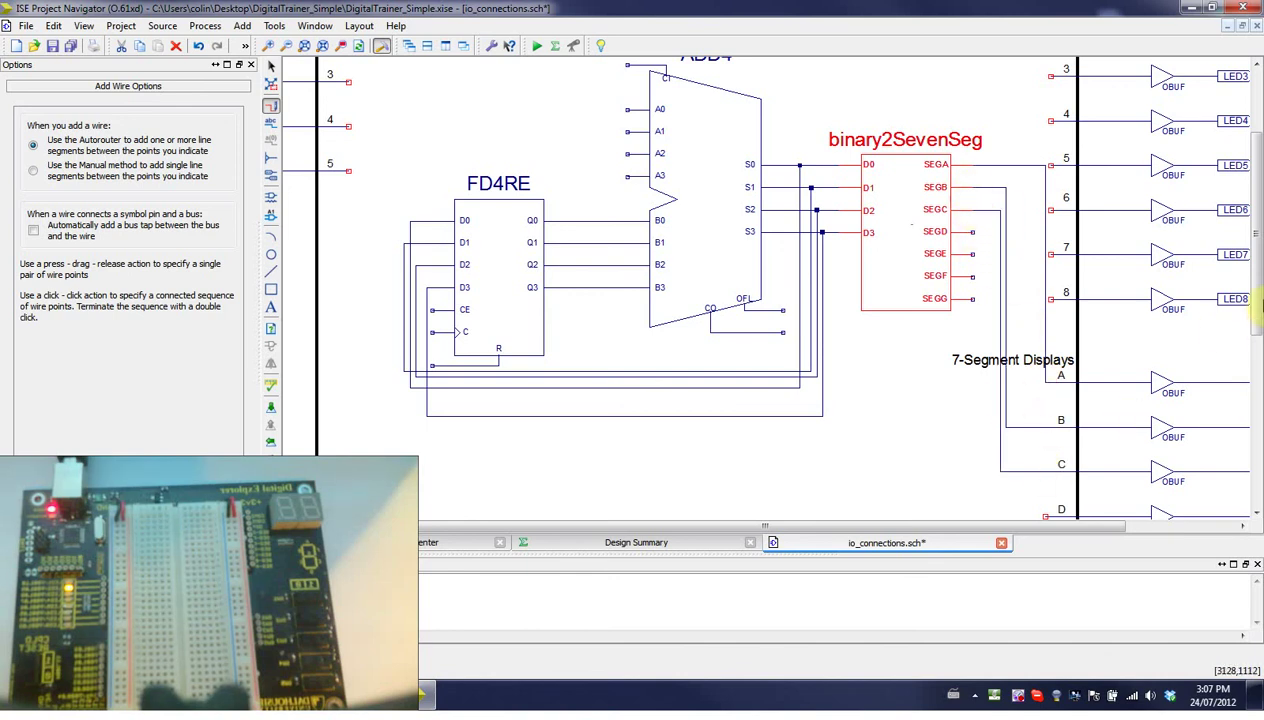
# - Wire the SEGD, SEGE, SEGF and SEGG outputs to display inputs D through G
pyautogui.moveTo(1252, 320); pyautogui.dragTo(1253, 365)
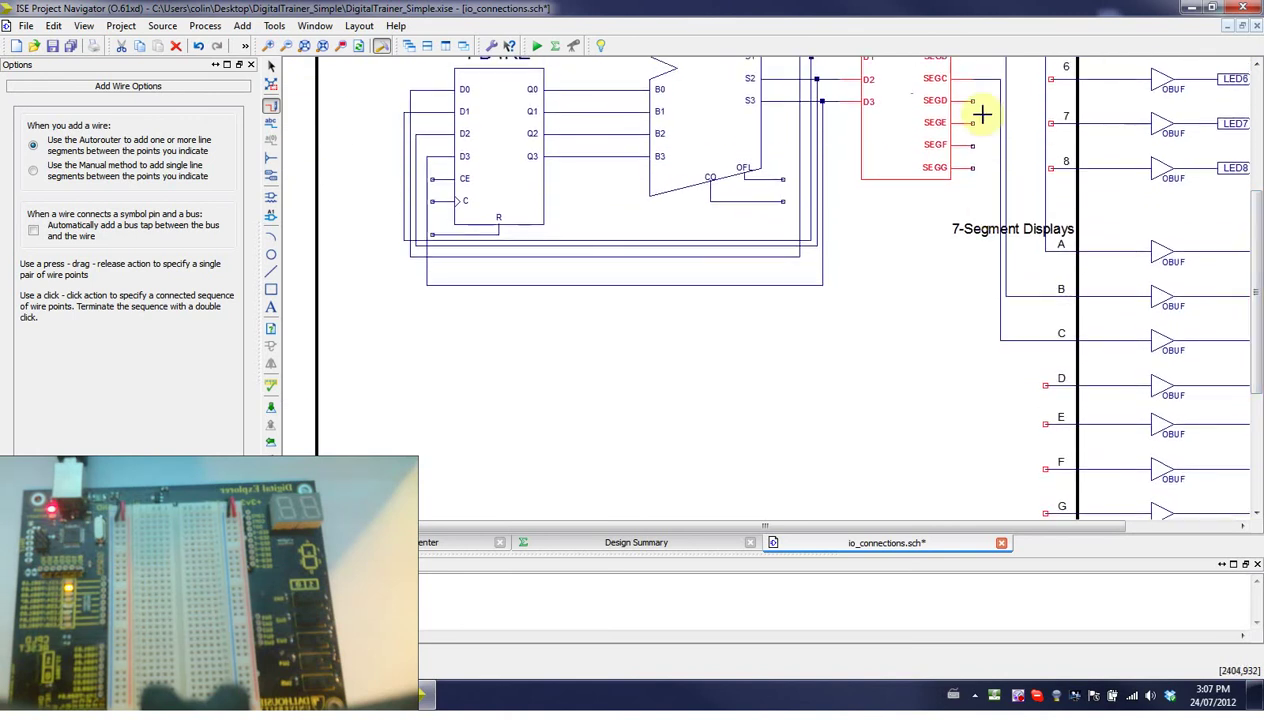
pyautogui.click(970, 100)
pyautogui.click(1045, 385)
pyautogui.click(1047, 422)
pyautogui.click(971, 122)
pyautogui.scroll(-1, 1066, 480)
pyautogui.click(1047, 420)
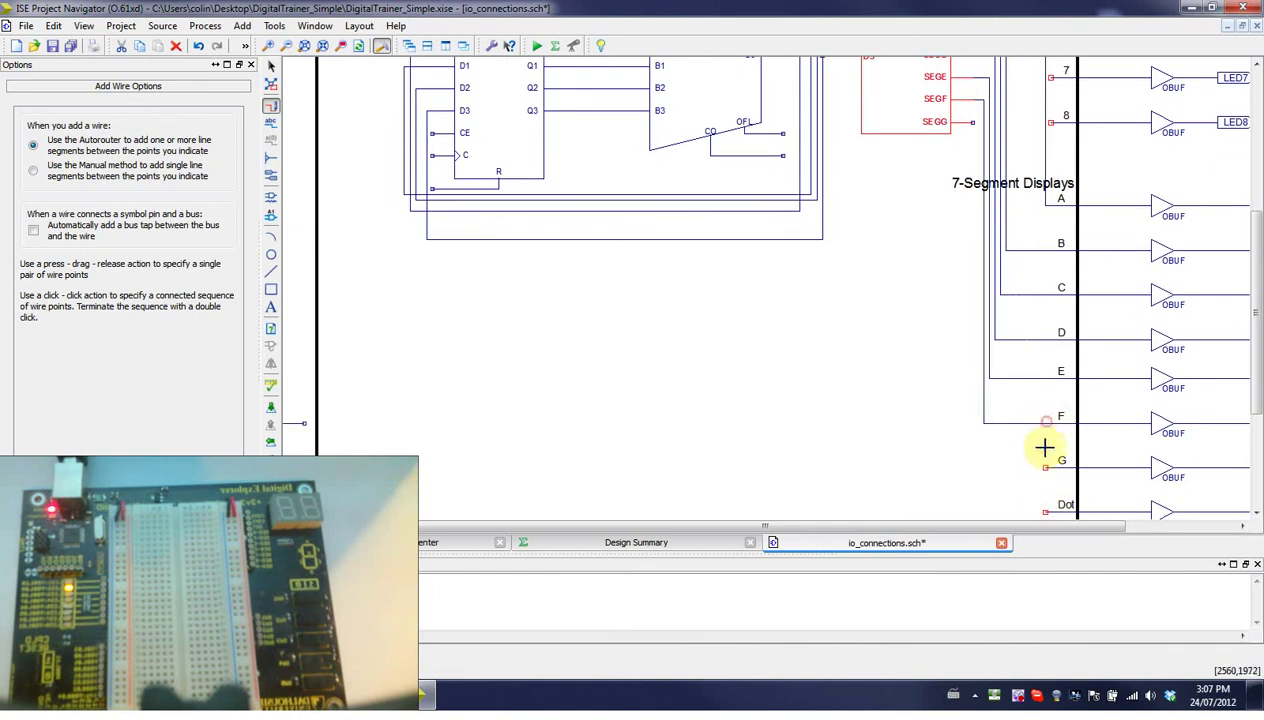
pyautogui.click(973, 120)
pyautogui.moveTo(1258, 292); pyautogui.dragTo(1258, 398)
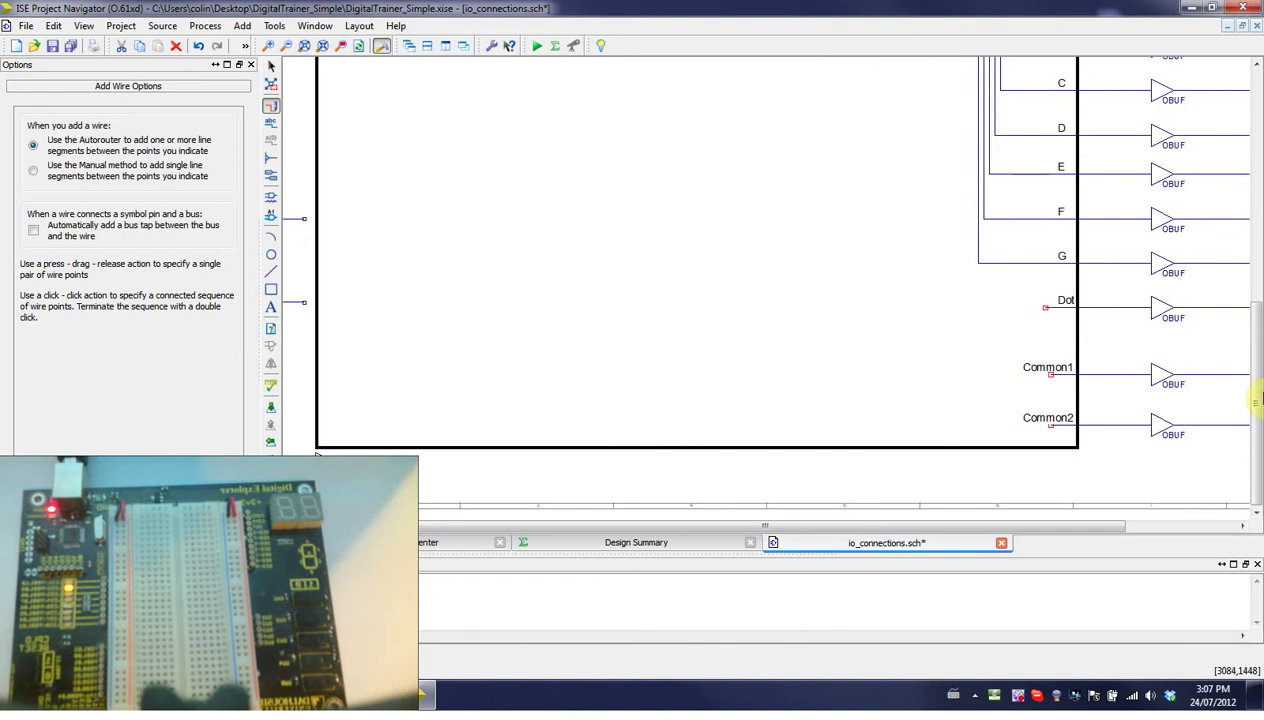
# - Place a gnd symbol from the General category beside the Common1 output
pyautogui.click(80, 465)
pyautogui.click(48, 176)
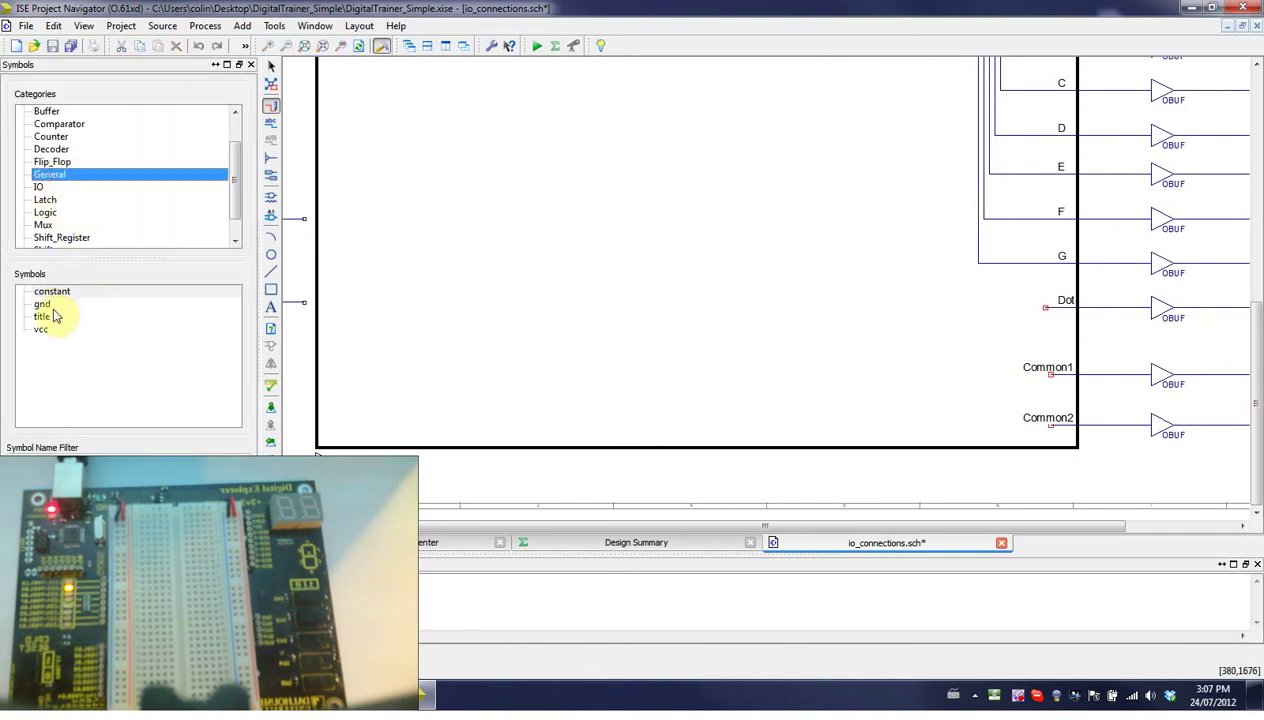
pyautogui.click(45, 305)
pyautogui.click(950, 406)
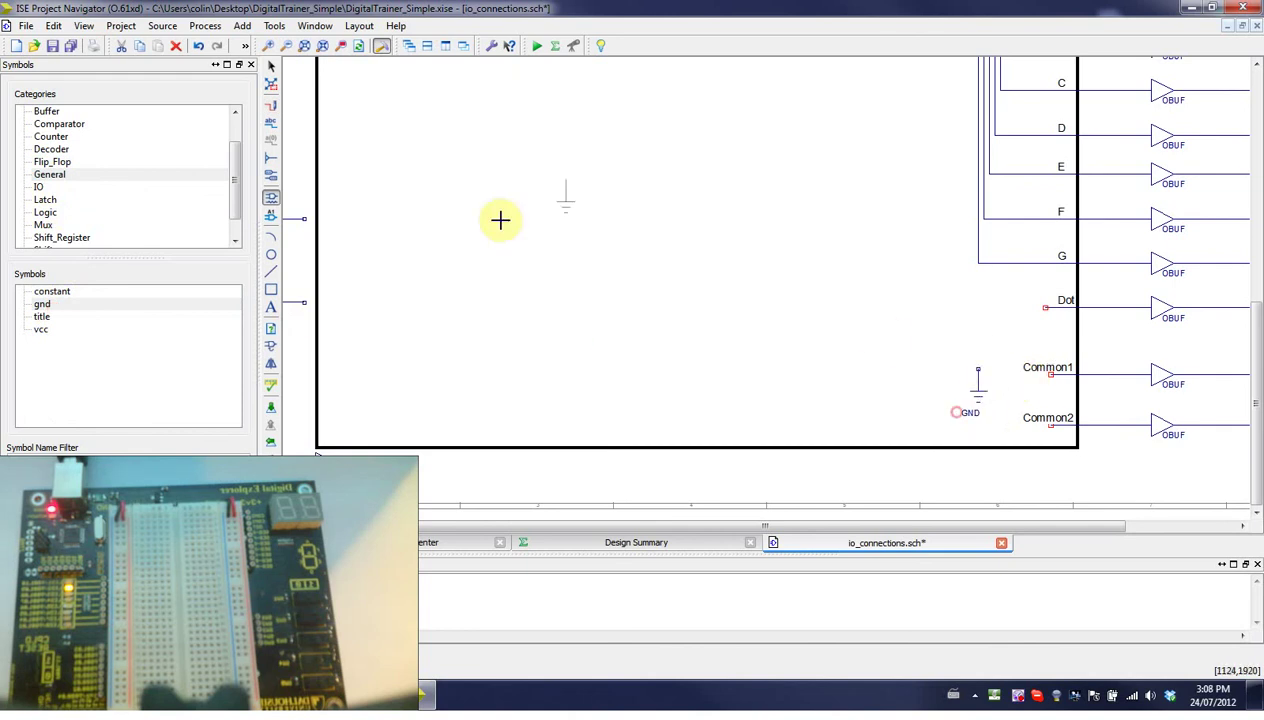
# - Wire Common1 and Common2 to the ground symbol and align GND onto its wire
pyautogui.click(271, 105)
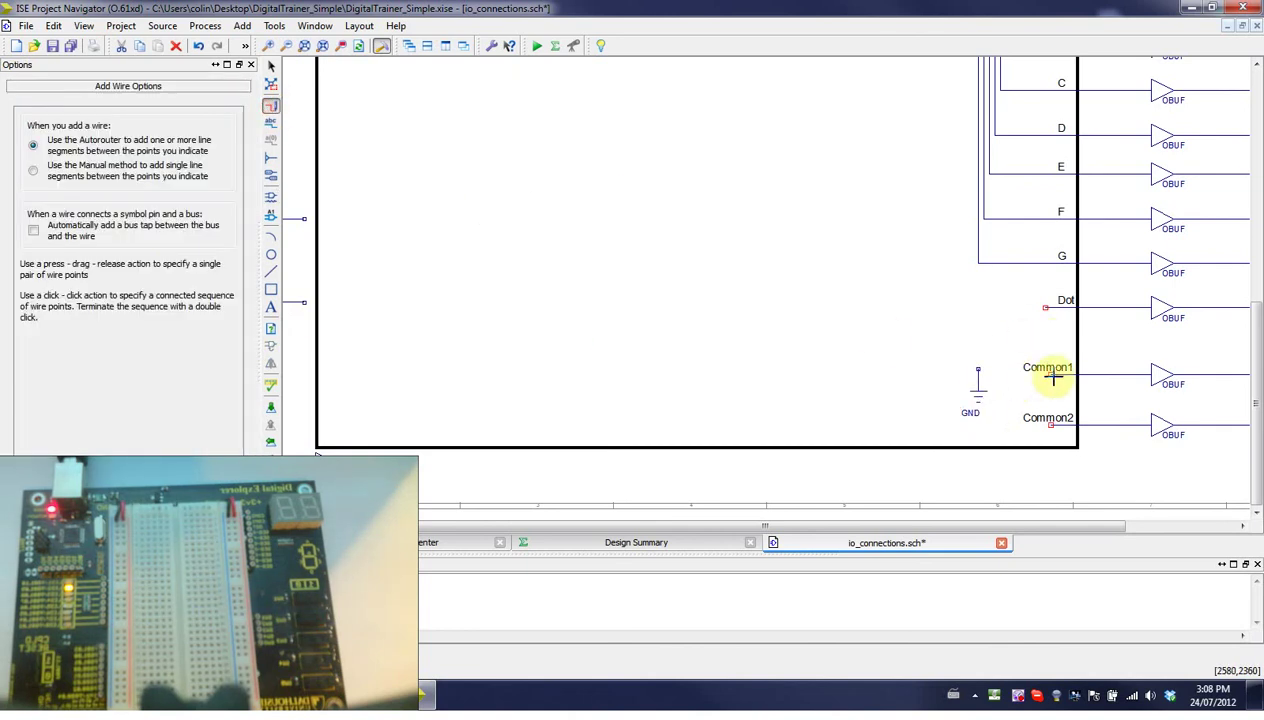
pyautogui.moveTo(1053, 374); pyautogui.dragTo(981, 369)
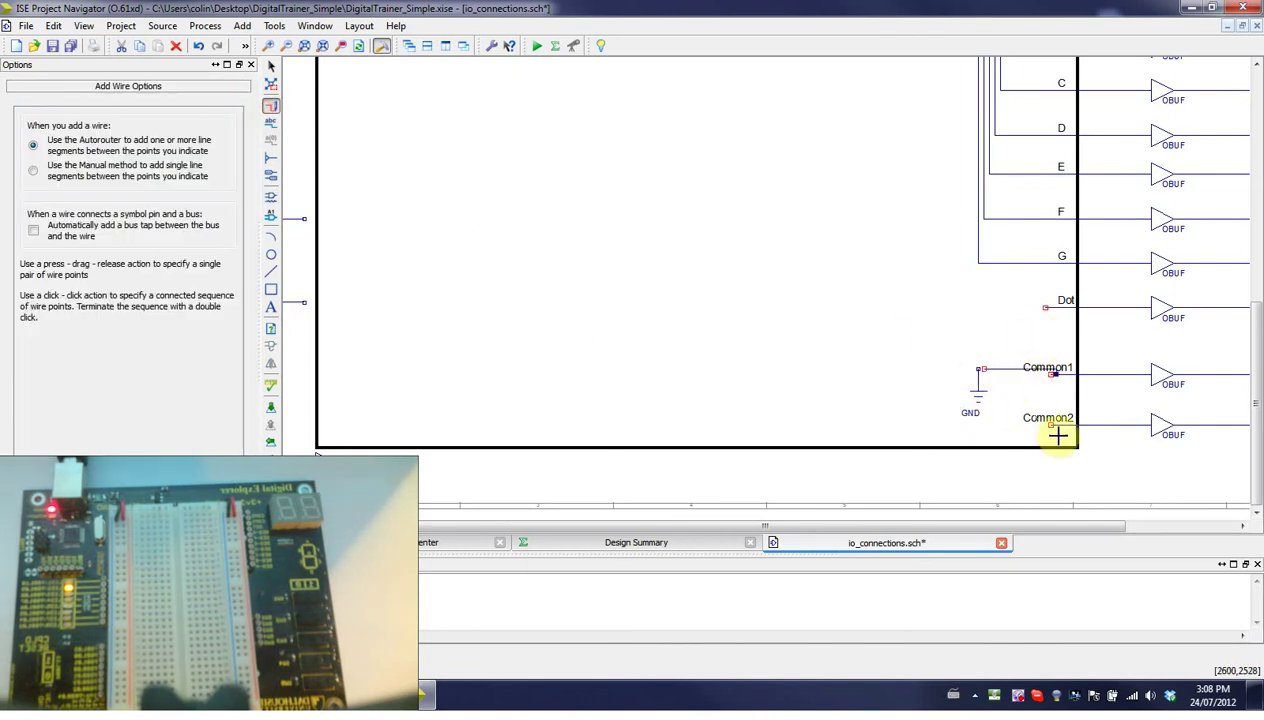
pyautogui.moveTo(1049, 426); pyautogui.dragTo(984, 369)
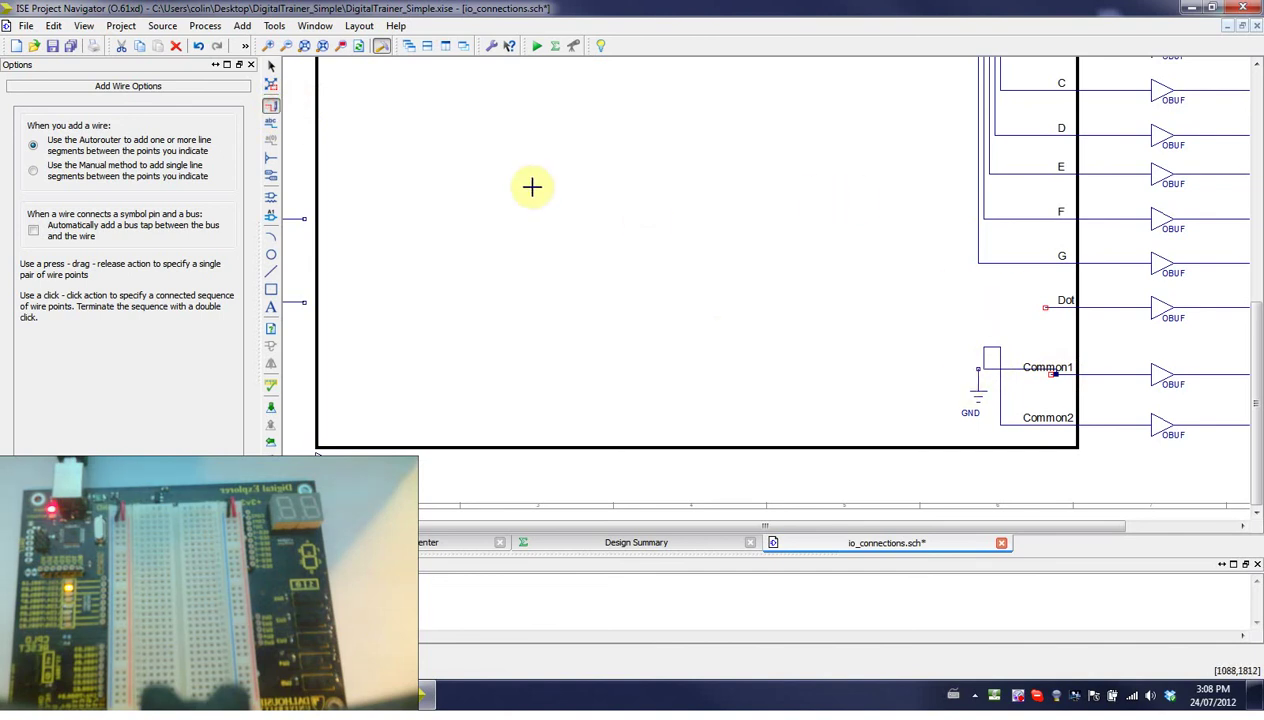
pyautogui.click(270, 67)
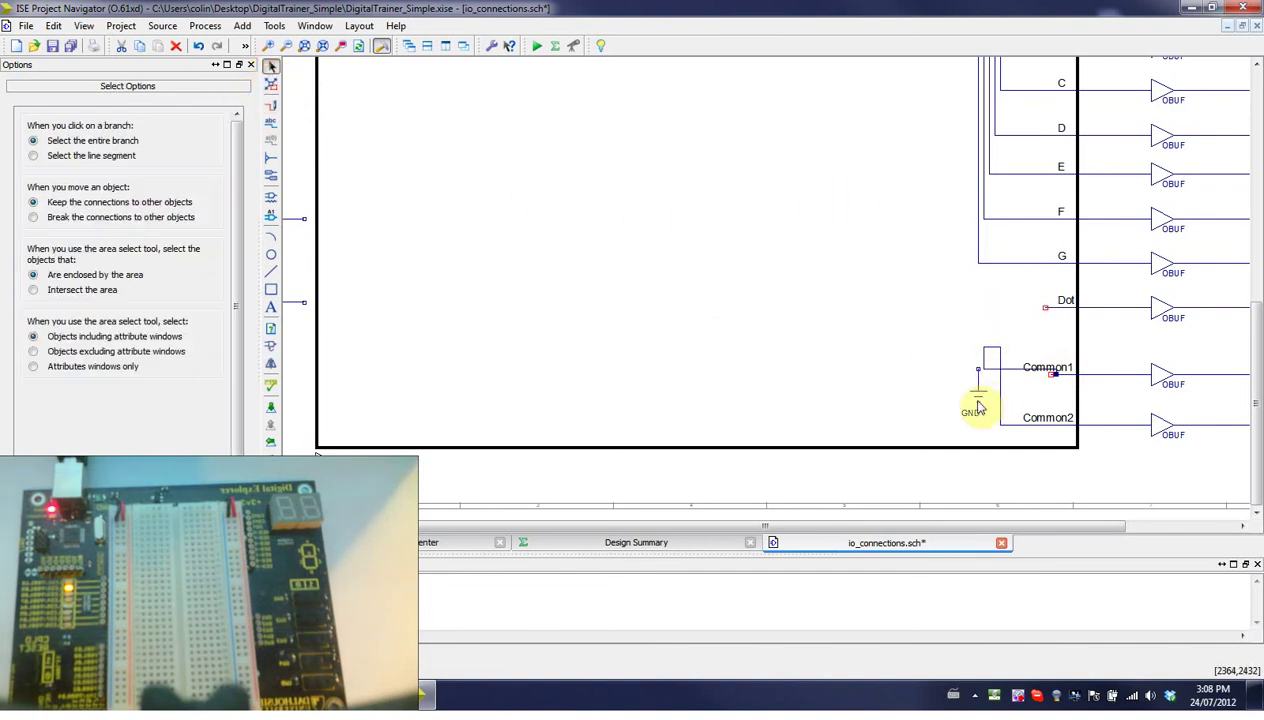
pyautogui.moveTo(987, 403); pyautogui.dragTo(966, 403)
pyautogui.click(894, 386)
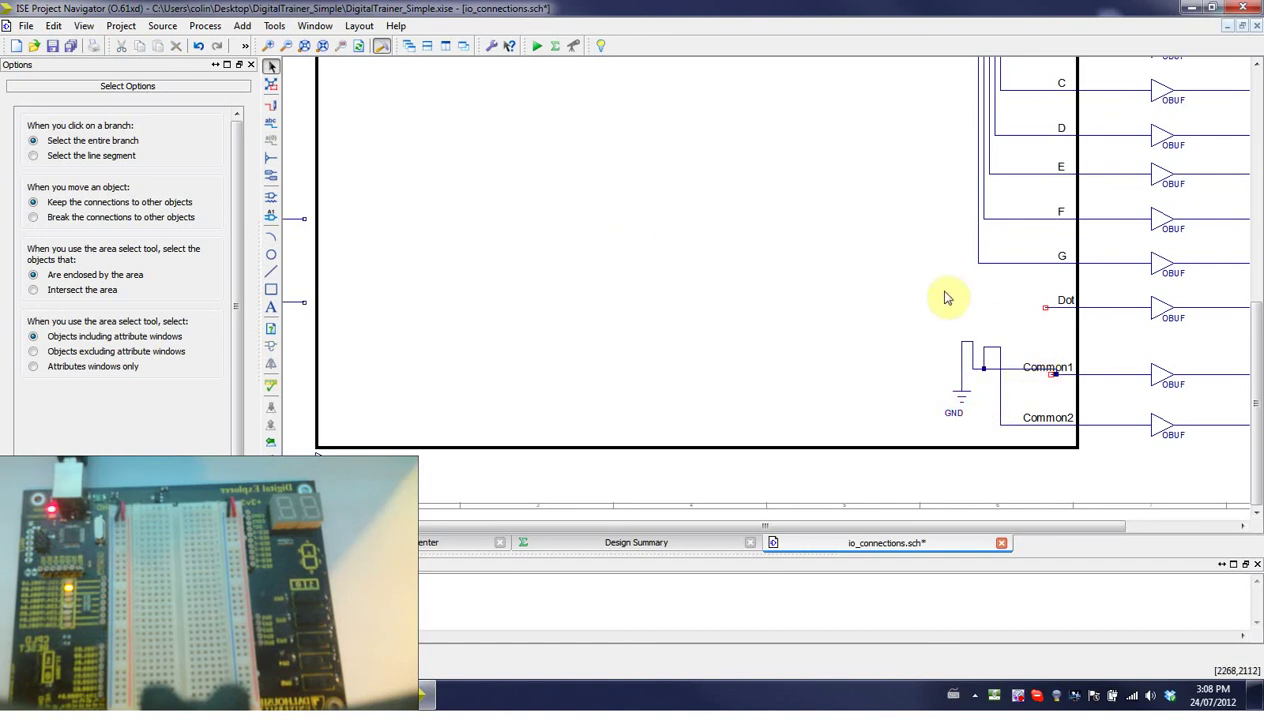
# - Wire Switches 1, 2, 3 and 4 to ADD4's A0, A1, A2 and A3 inputs
pyautogui.moveTo(1258, 398); pyautogui.dragTo(1260, 165)
pyautogui.click(271, 105)
pyautogui.click(345, 123)
pyautogui.click(621, 243)
pyautogui.click(627, 267)
pyautogui.click(347, 173)
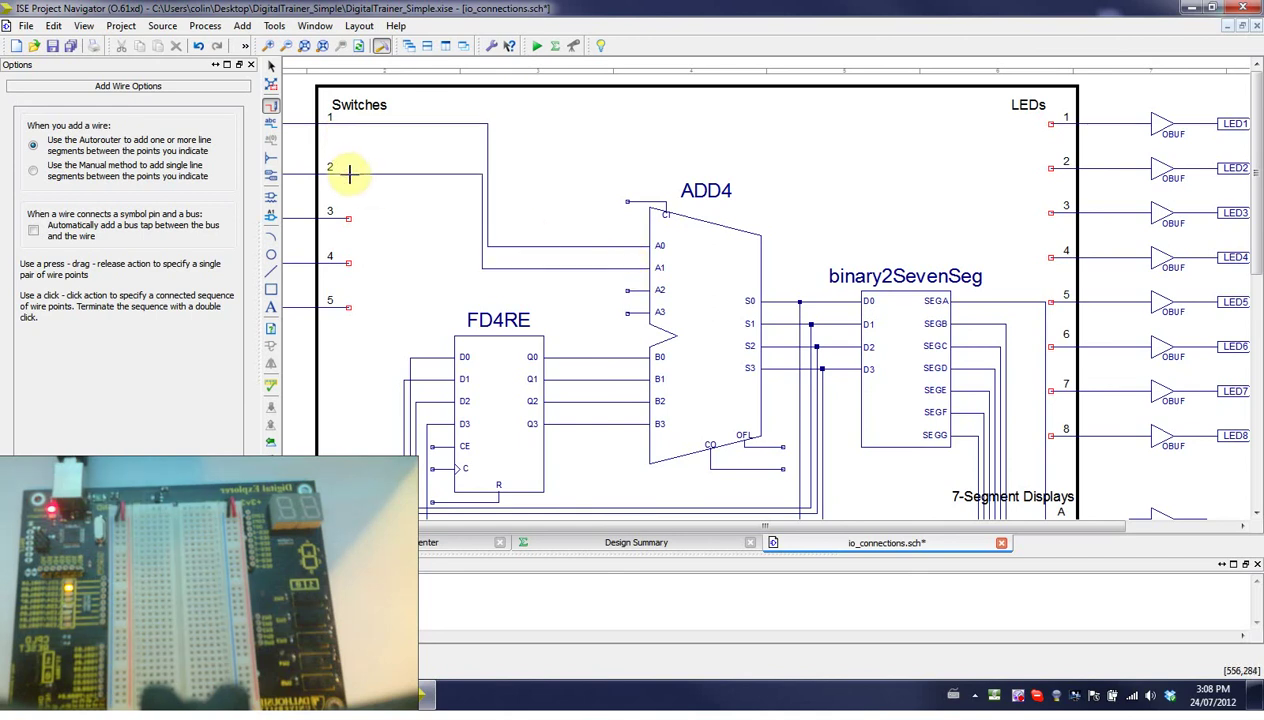
pyautogui.click(625, 290)
pyautogui.click(347, 217)
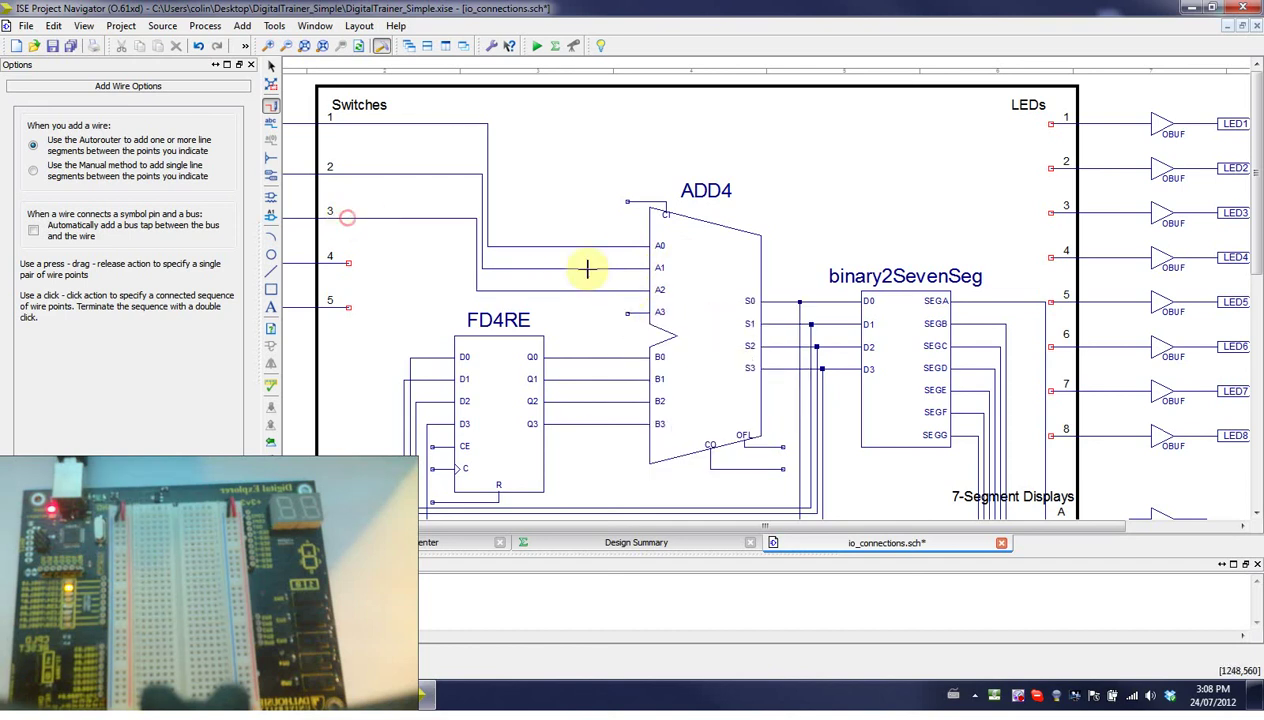
pyautogui.click(627, 315)
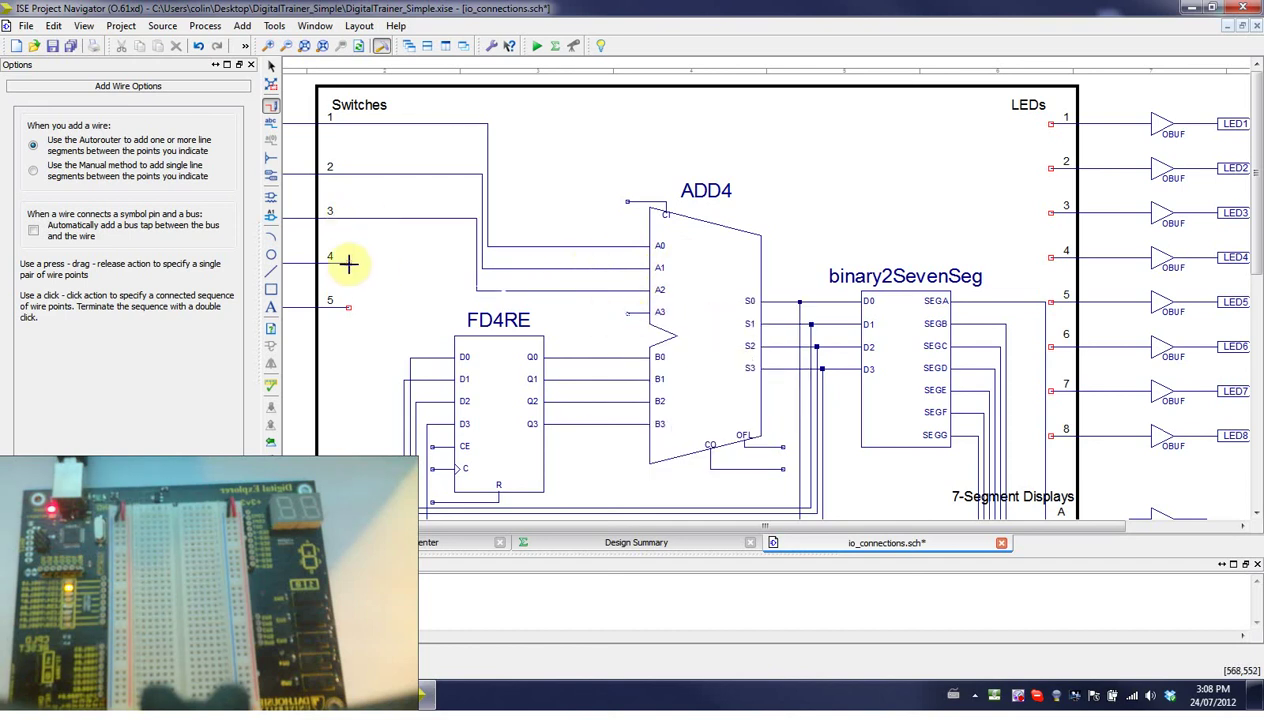
pyautogui.click(348, 263)
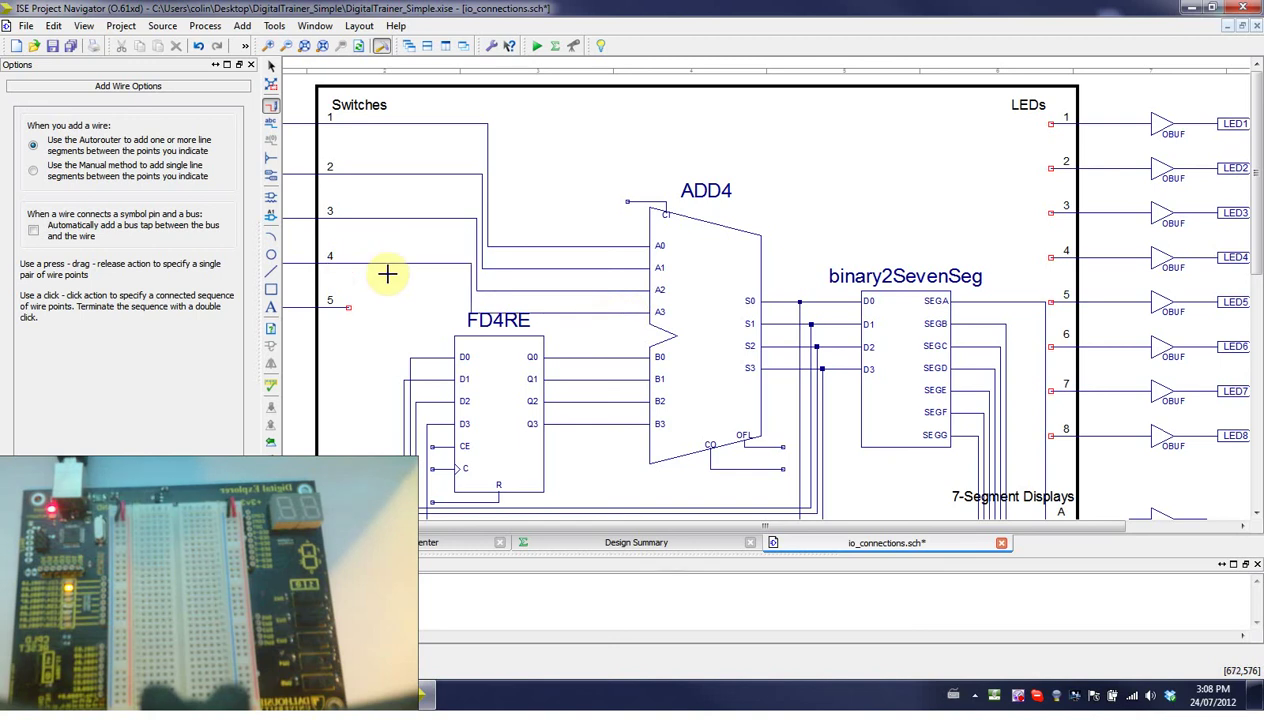
pyautogui.scroll(-5, 1256, 275)
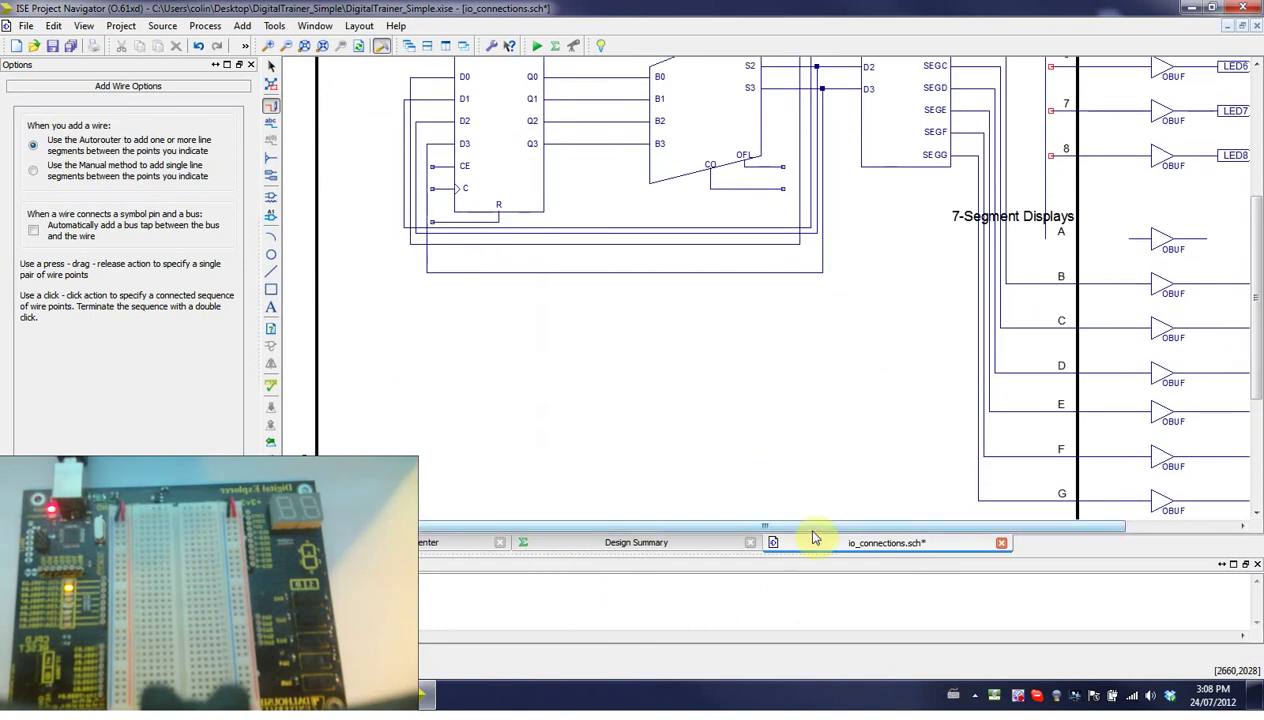
# - Connect the clock line to the register's C input
pyautogui.moveTo(826, 532); pyautogui.dragTo(658, 526)
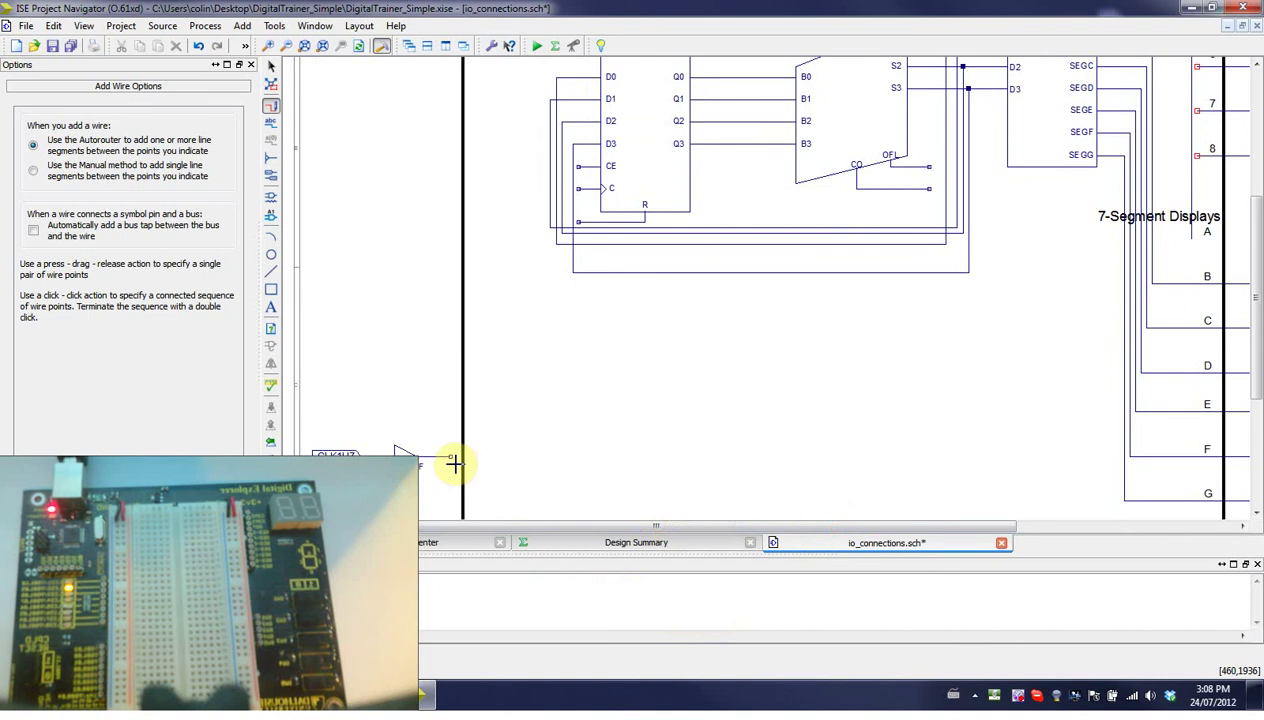
pyautogui.click(578, 188)
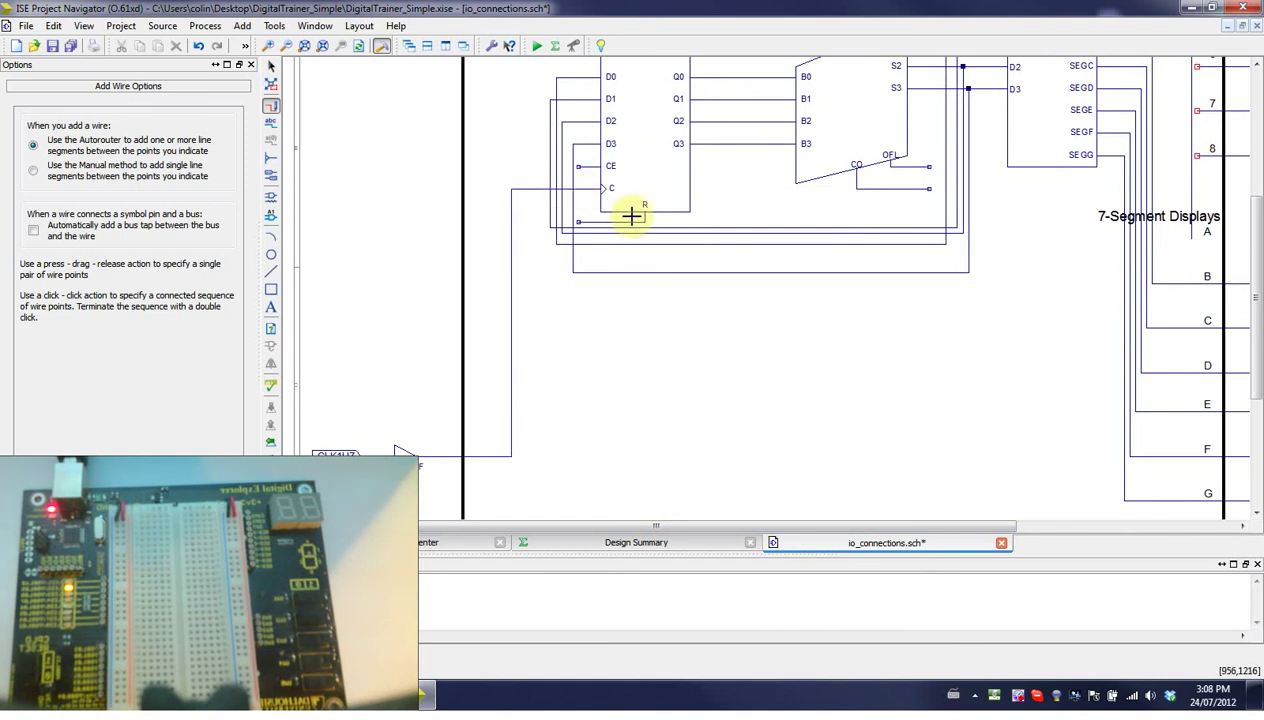
pyautogui.click(1259, 383)
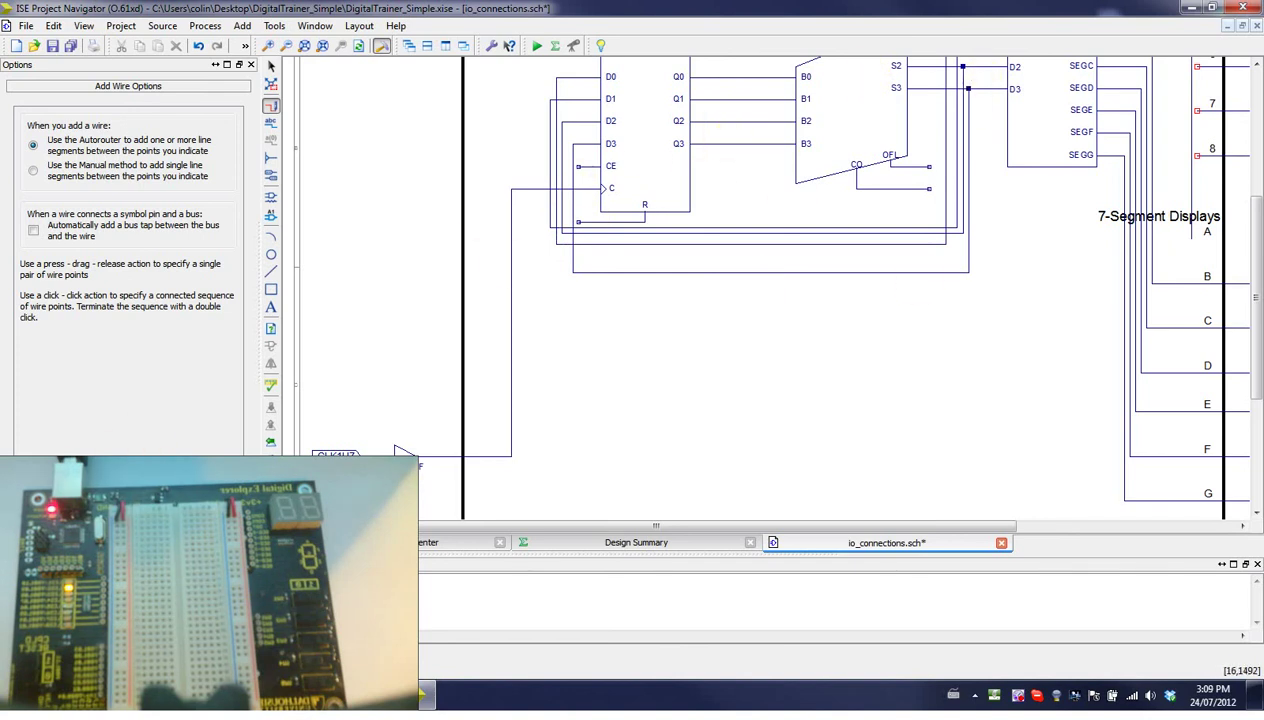
# - Place a VCC source symbol above the FD4RE register
pyautogui.click(90, 468)
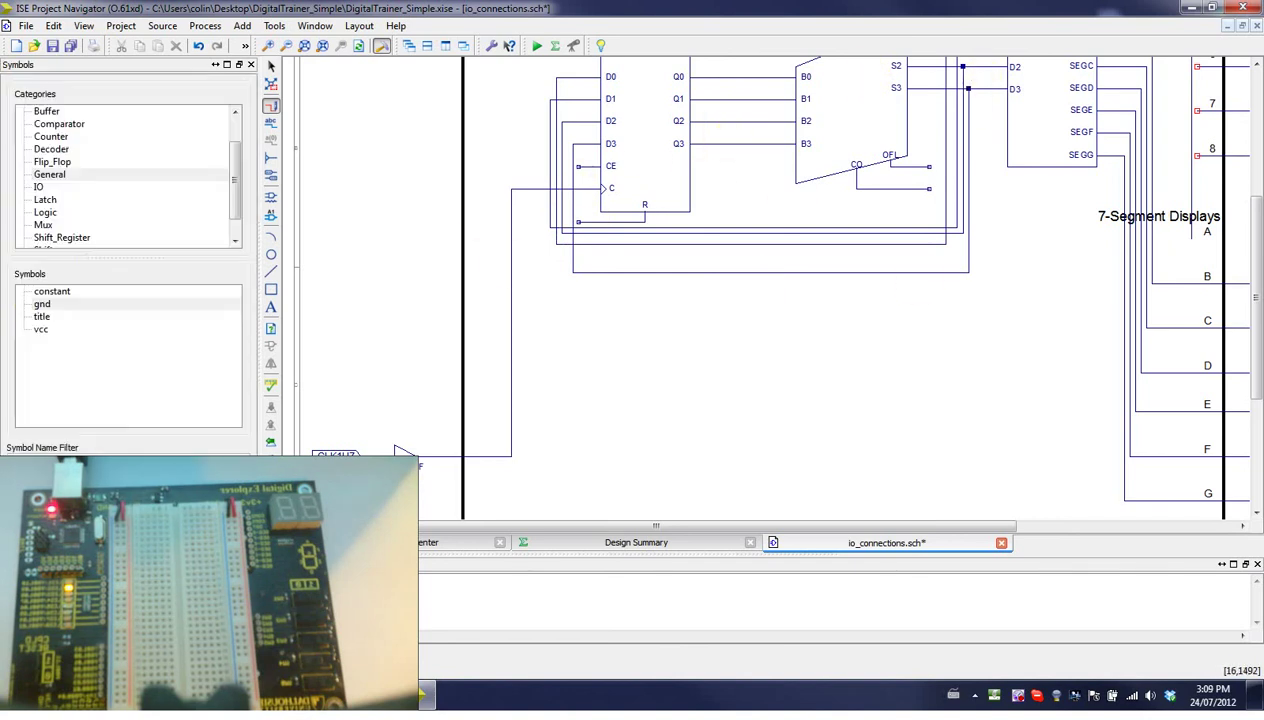
pyautogui.click(45, 329)
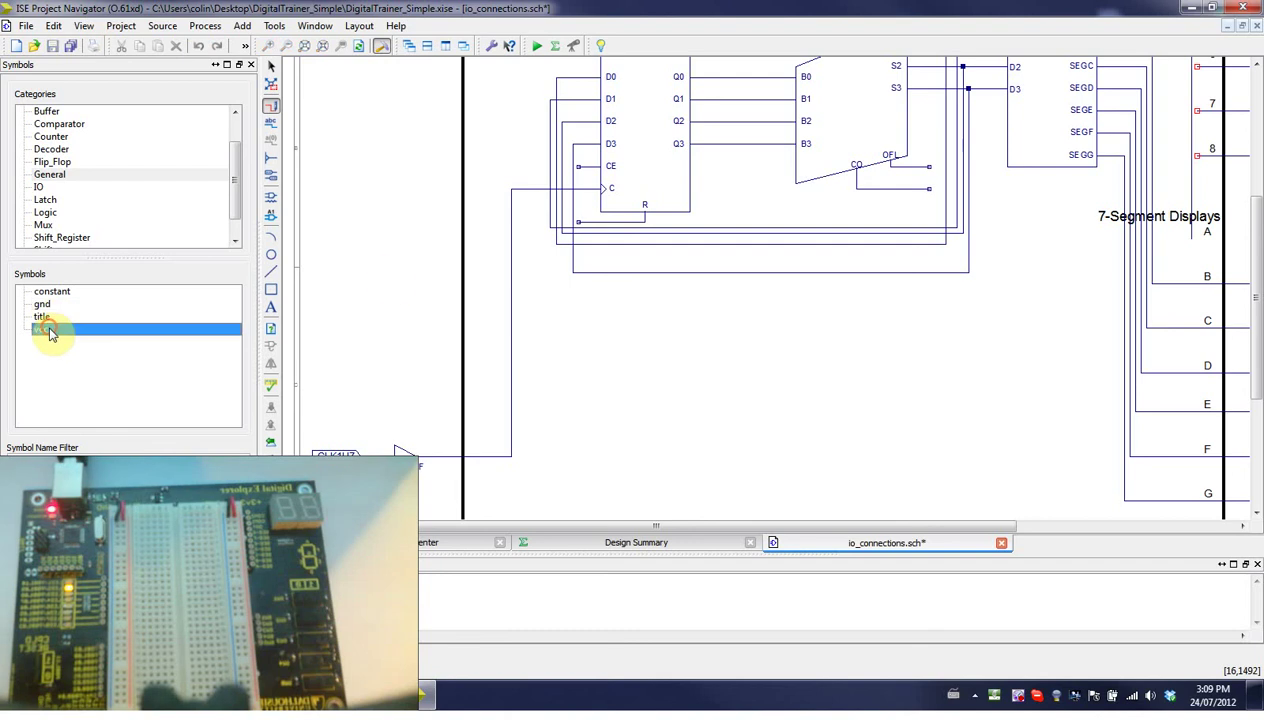
pyautogui.click(506, 144)
pyautogui.click(271, 105)
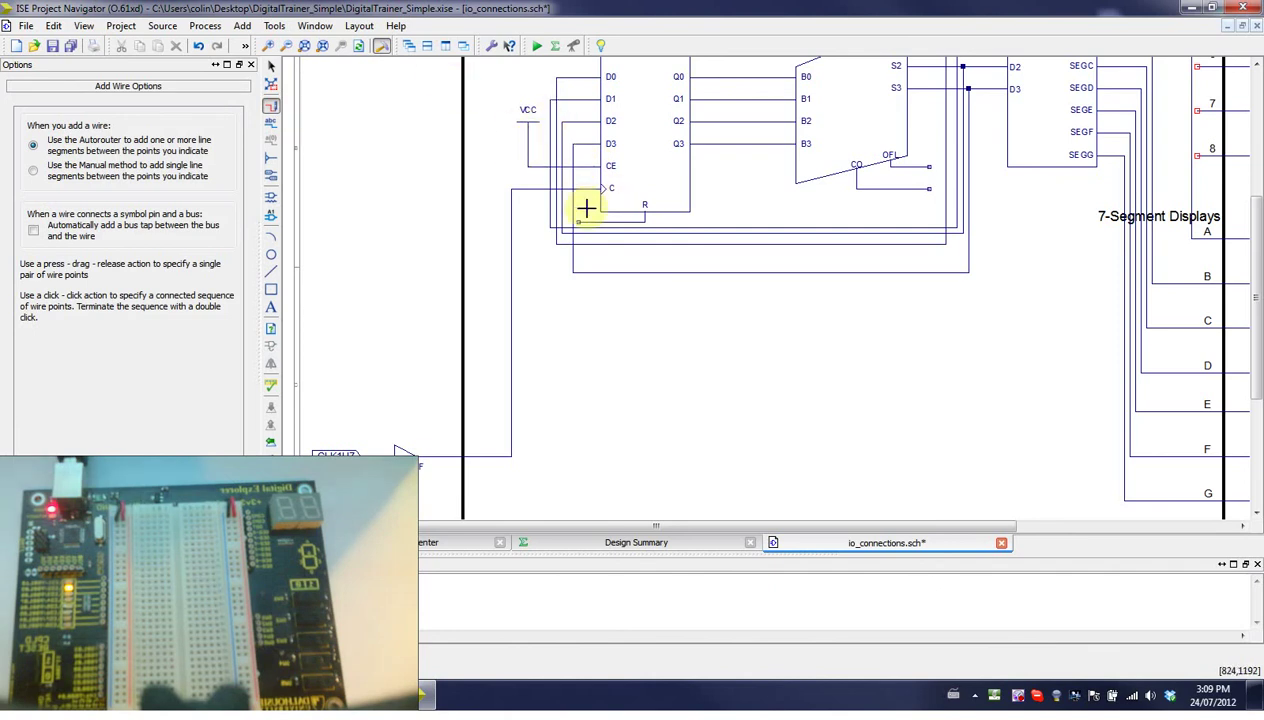
# - Wire ADD4's carry-out to the FD4RE reset line and route that wire beneath the circuit
pyautogui.moveTo(722, 527); pyautogui.dragTo(920, 535)
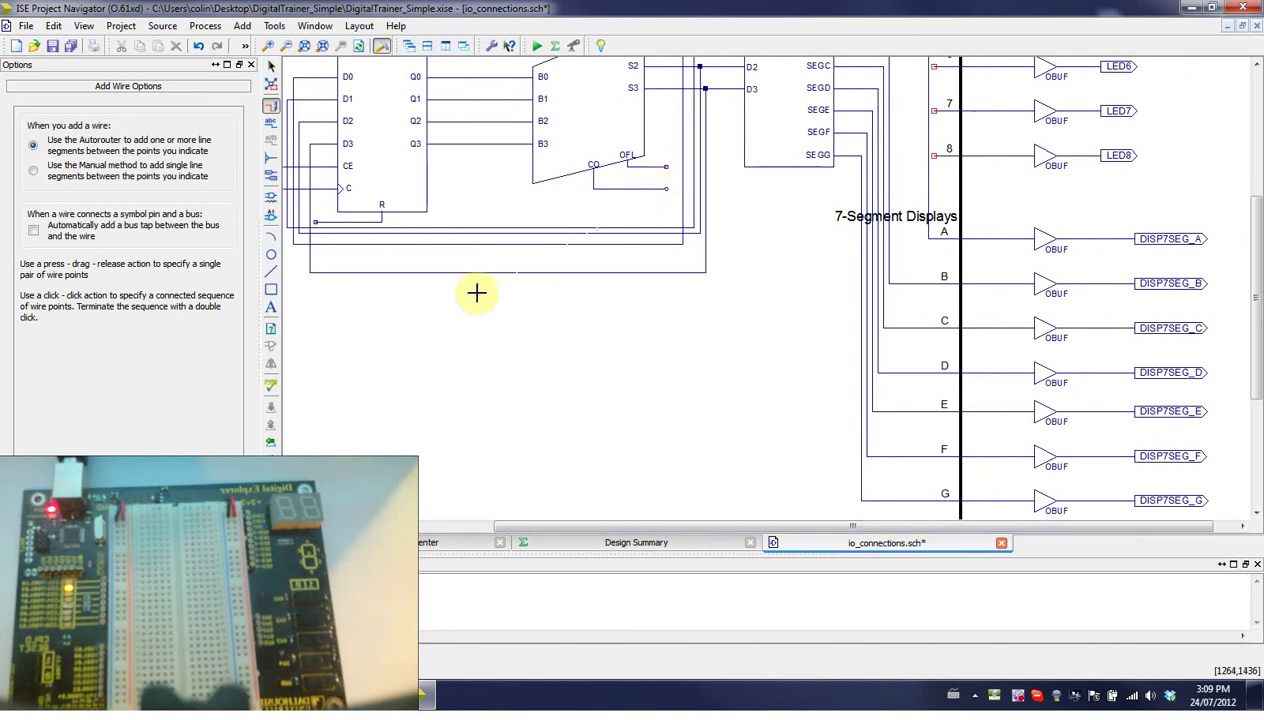
pyautogui.click(316, 222)
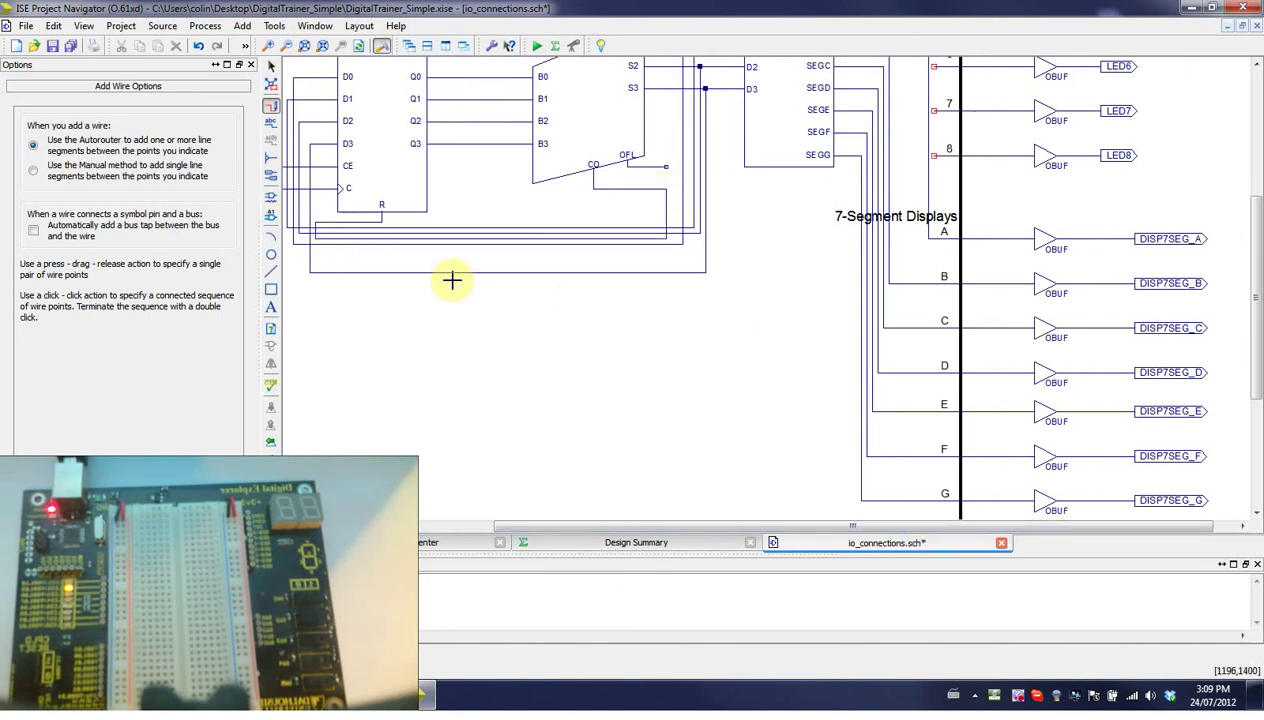
pyautogui.click(270, 68)
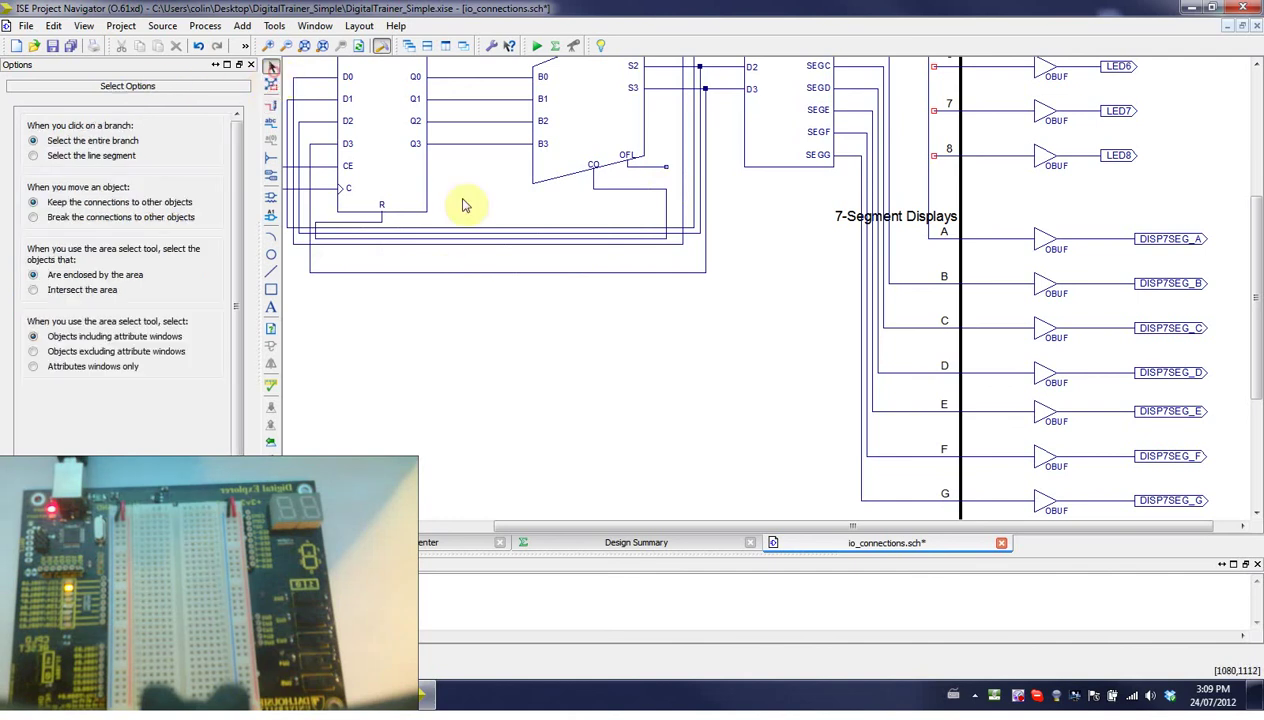
pyautogui.click(666, 216)
pyautogui.moveTo(666, 216); pyautogui.dragTo(573, 350)
pyautogui.click(699, 325)
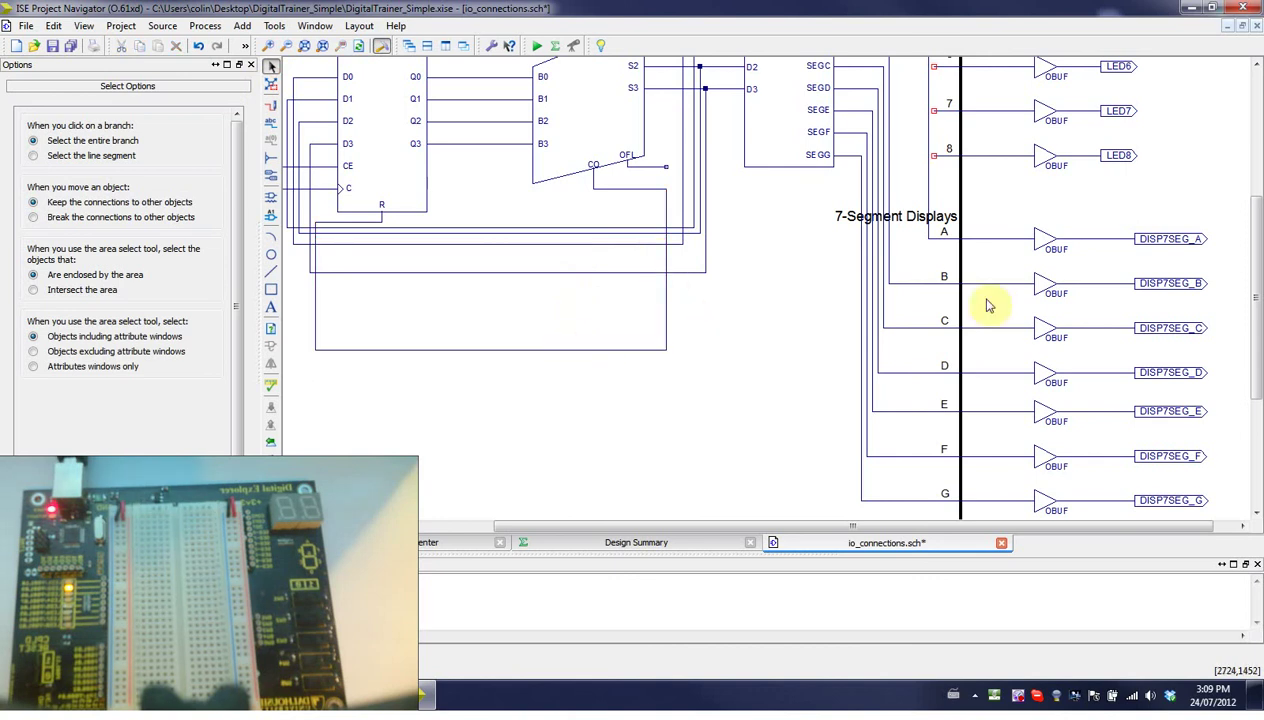
pyautogui.moveTo(1254, 300); pyautogui.dragTo(1260, 197)
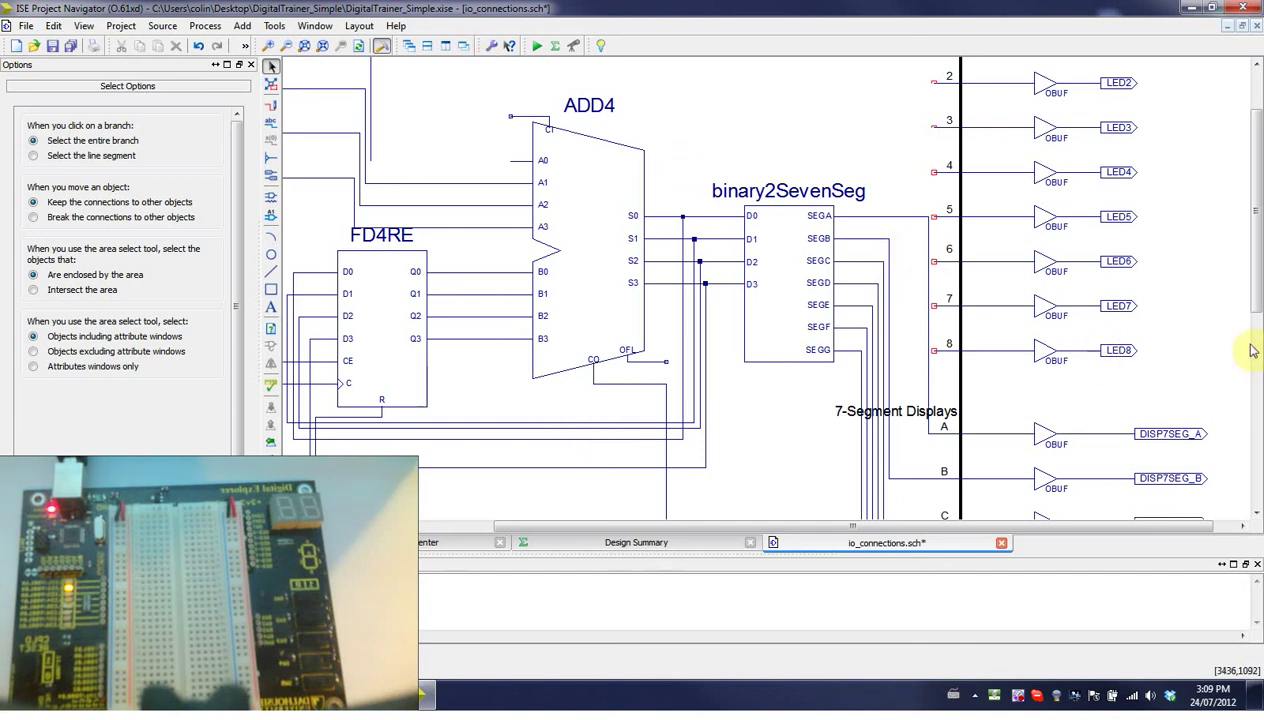
# - Tie ADD4's CI input to a second GND symbol and save the io_connections schematic
pyautogui.scroll(-5, 1250, 361)
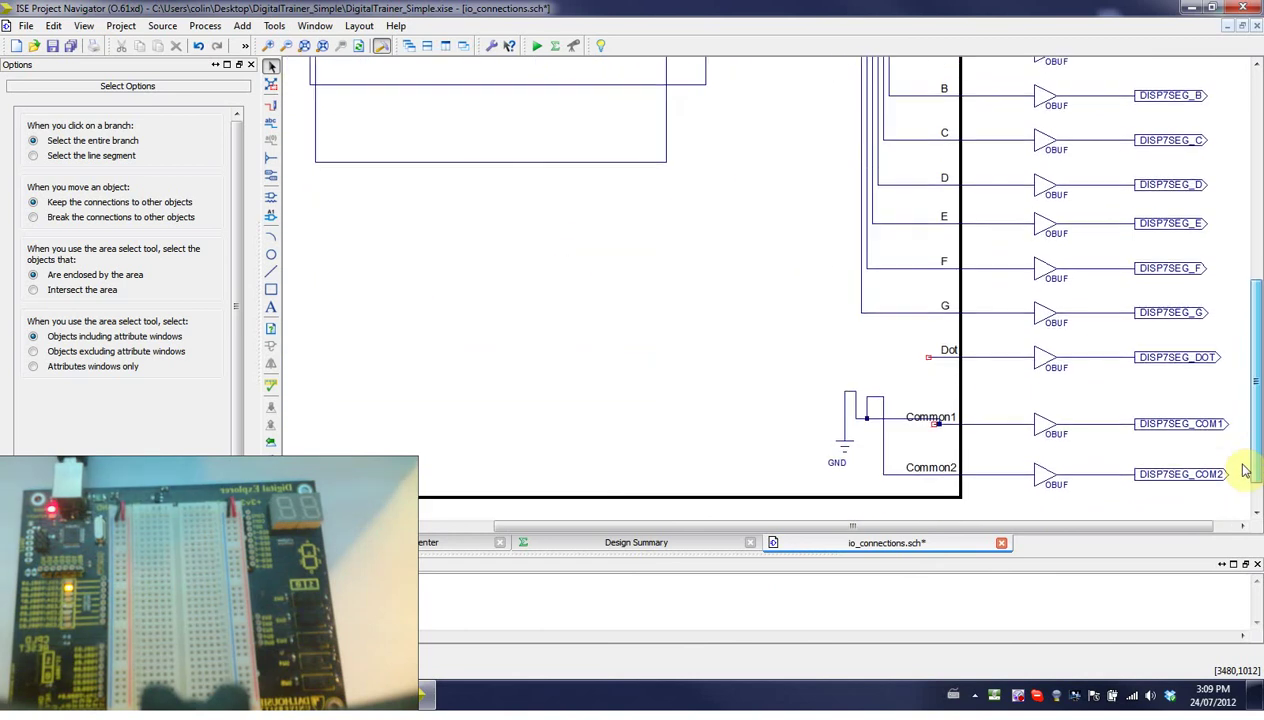
pyautogui.scroll(-1, 1245, 473)
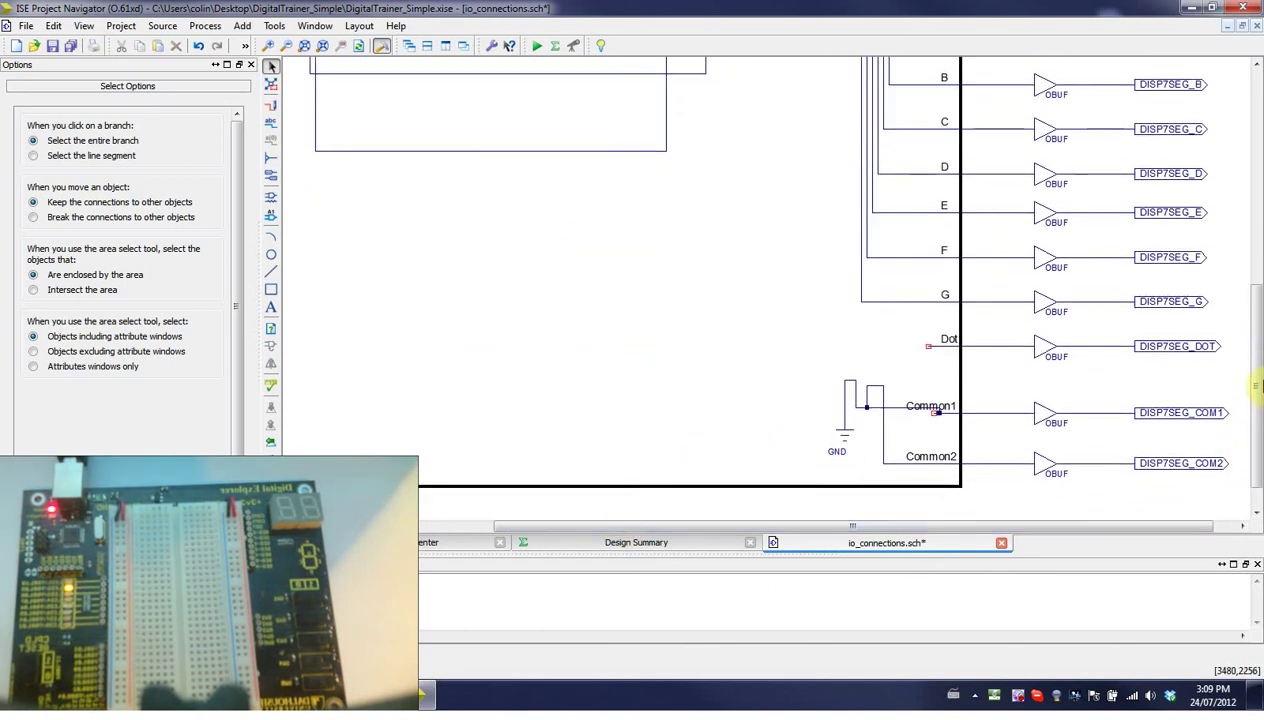
pyautogui.click(1250, 236)
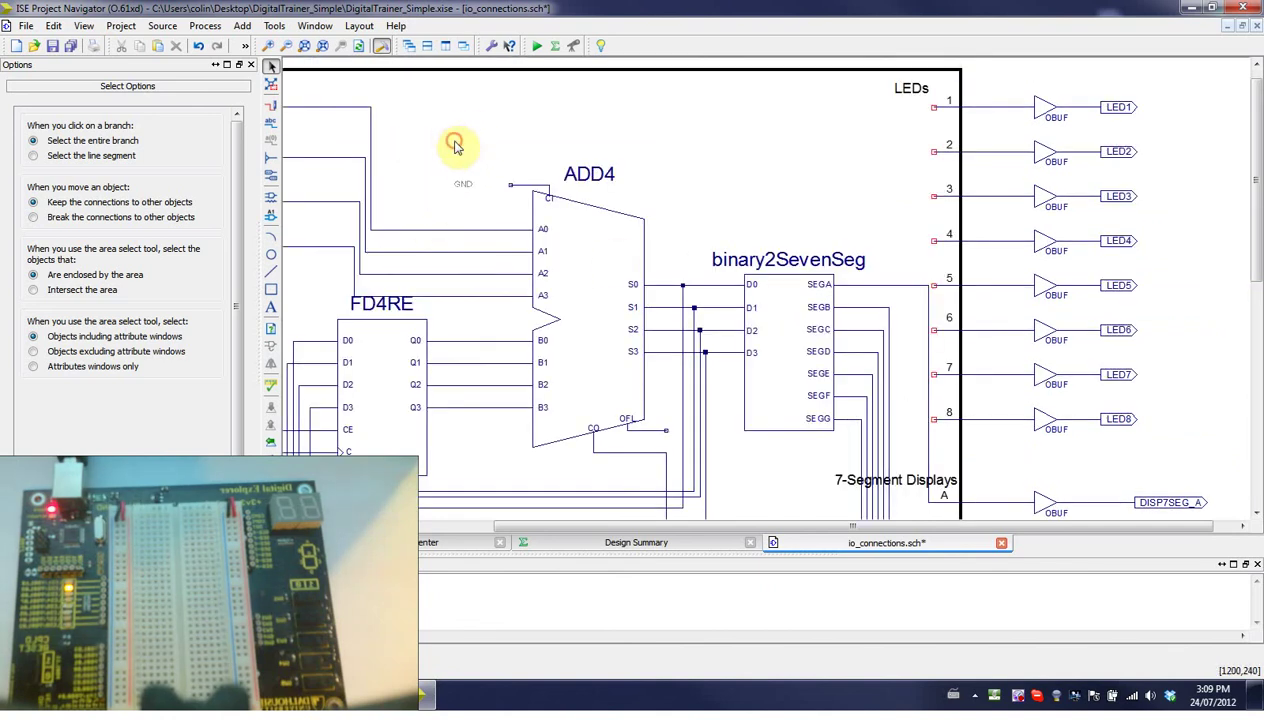
pyautogui.click(453, 139)
pyautogui.click(270, 104)
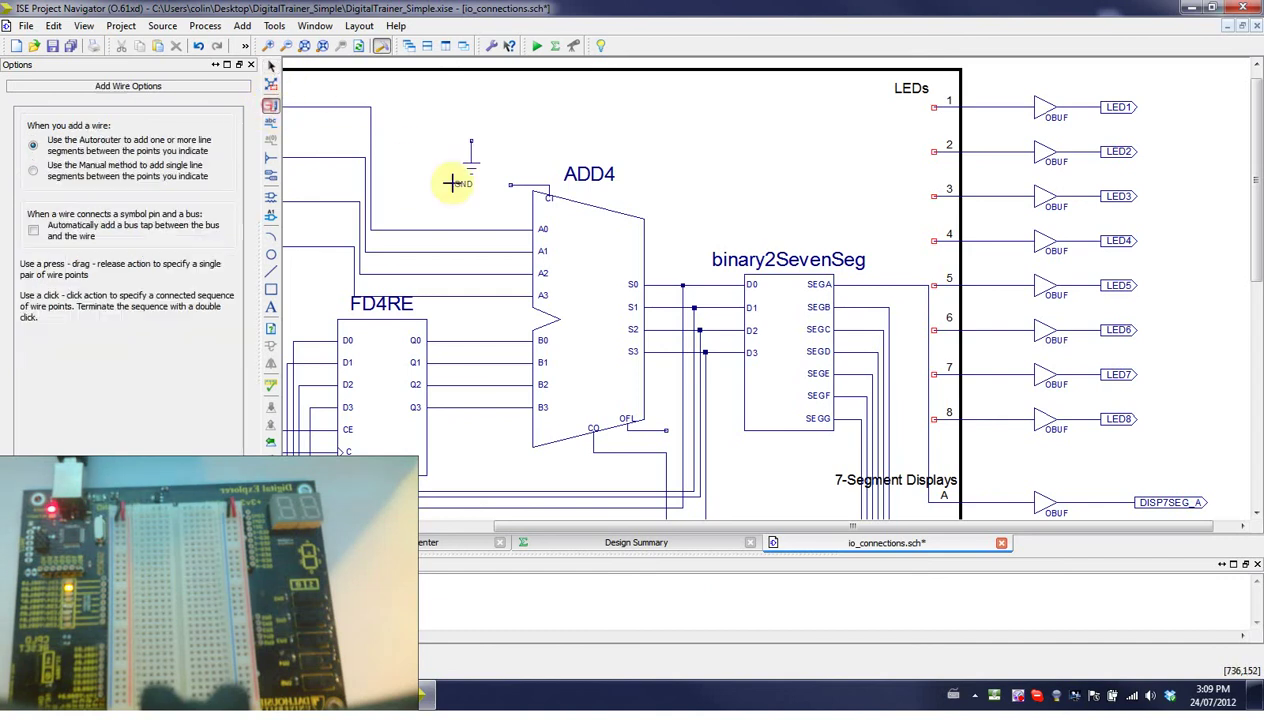
pyautogui.click(510, 185)
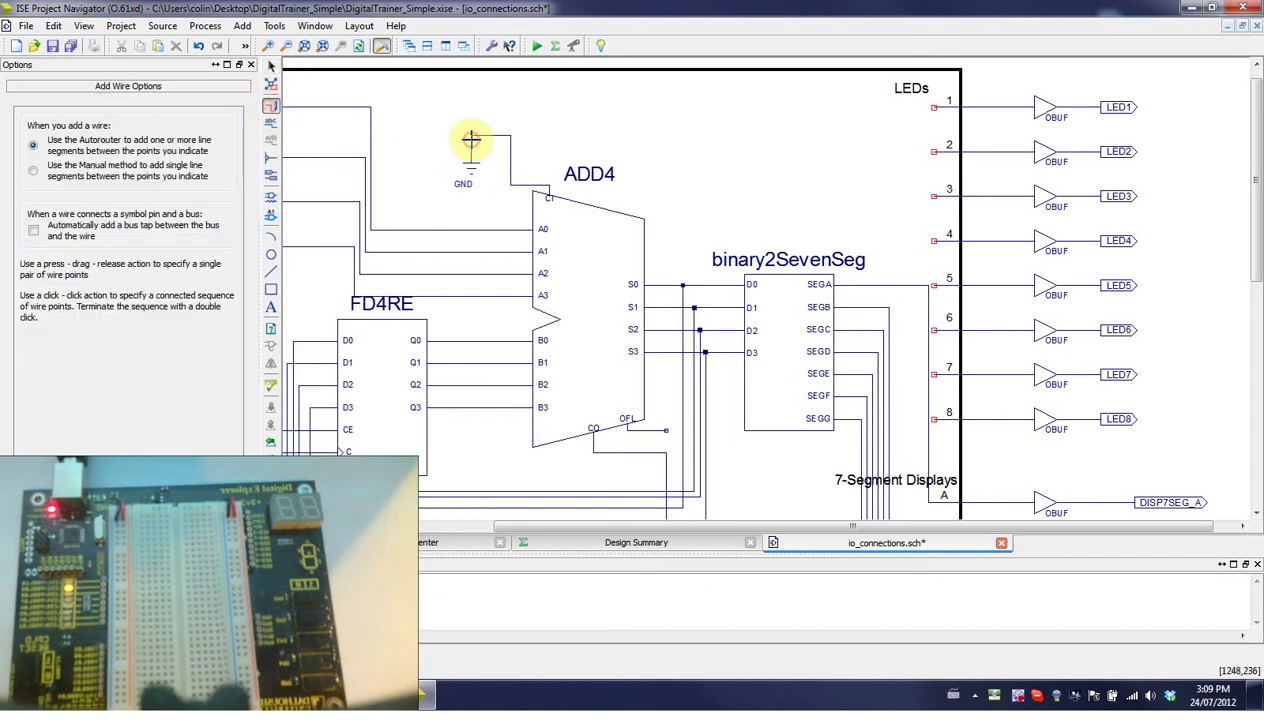
pyautogui.click(475, 135)
pyautogui.hotkey('ctrl', 's')
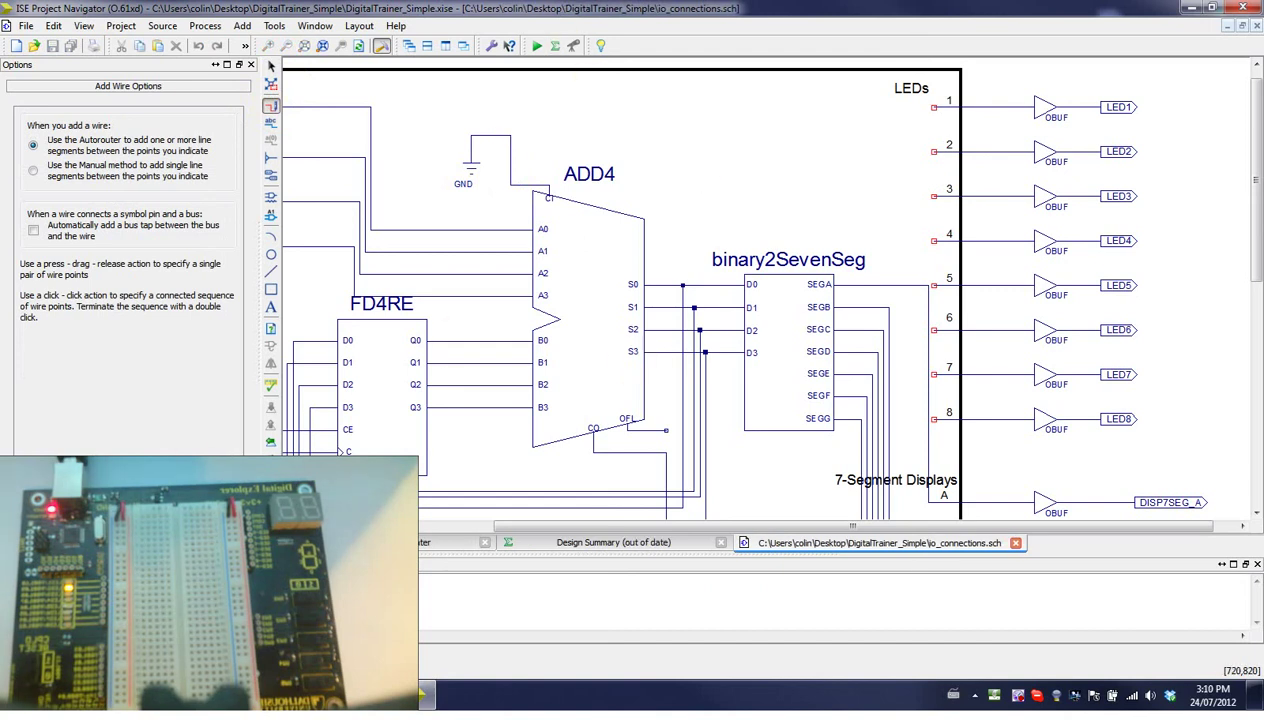
# - Run Implement Design for io_connections and bring the DigitalTrainer_Simple Explorer window forward
pyautogui.click(30, 462)
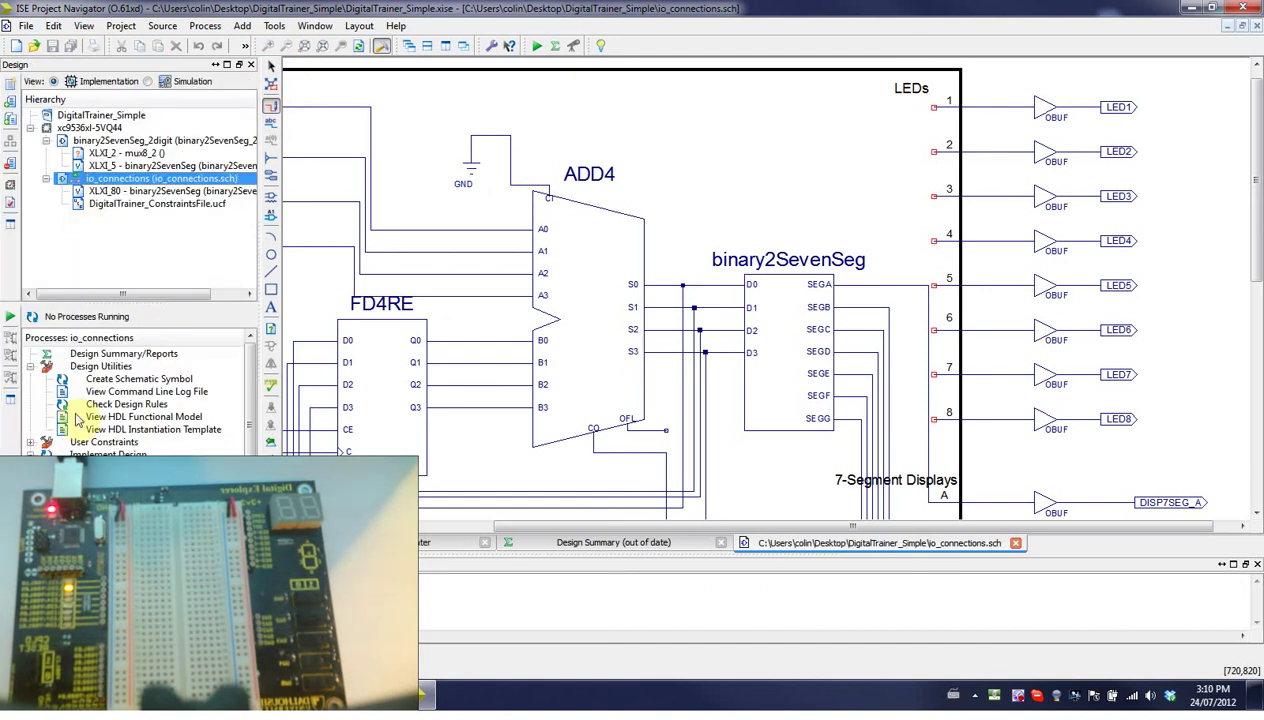
pyautogui.doubleClick(108, 454)
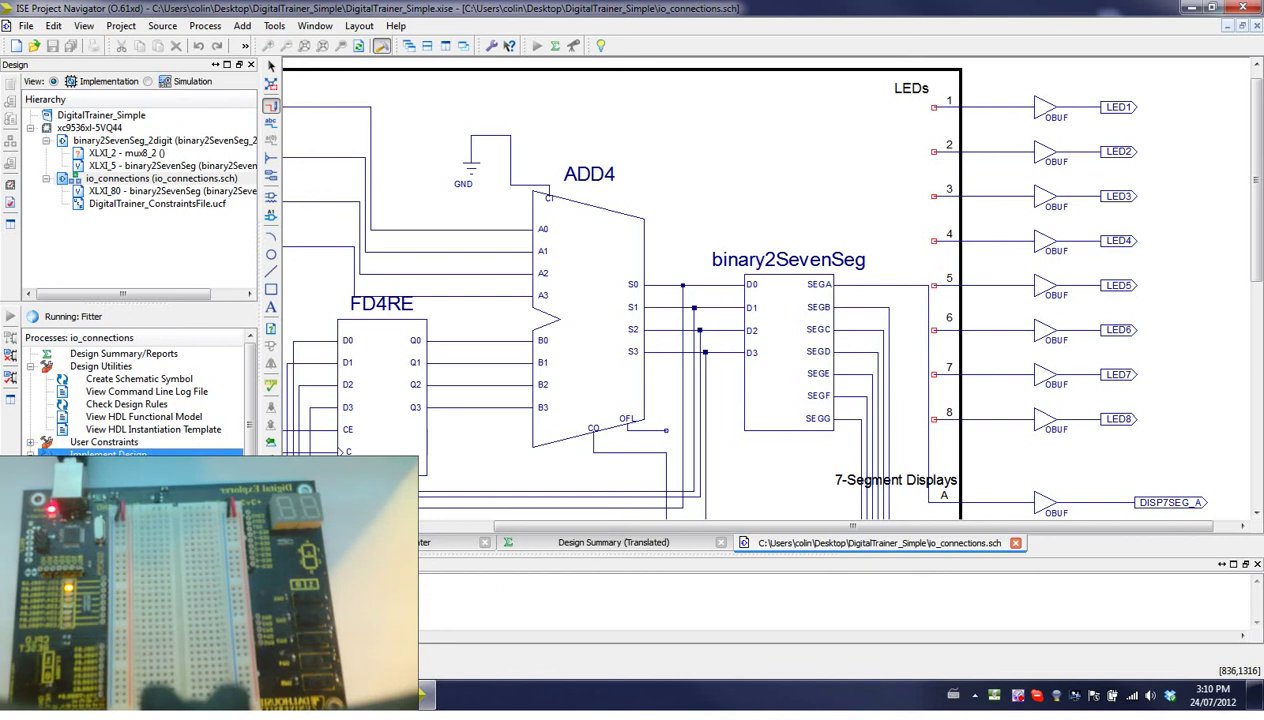
pyautogui.click(422, 692)
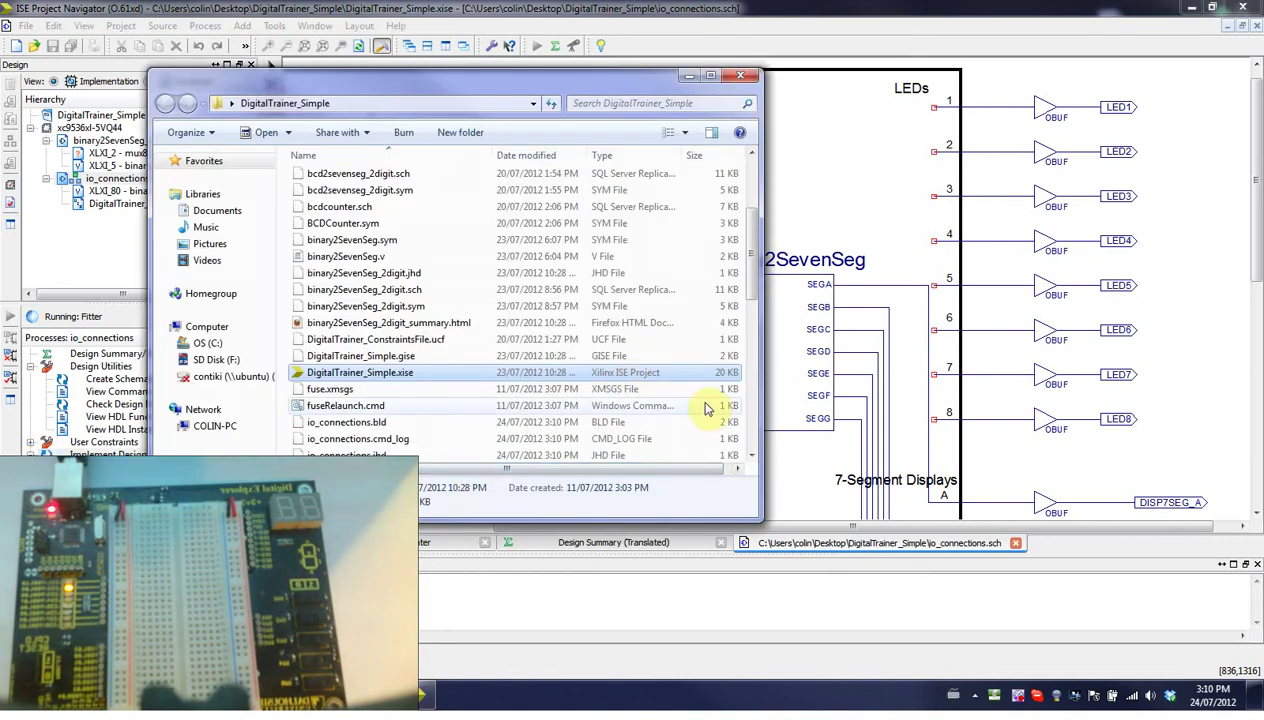
# - Run program.bat from the DigitalTrainer_Simple folder to program the XC9536XL CPLD
pyautogui.moveTo(756, 339); pyautogui.dragTo(748, 445)
pyautogui.scroll(-1, 700, 446)
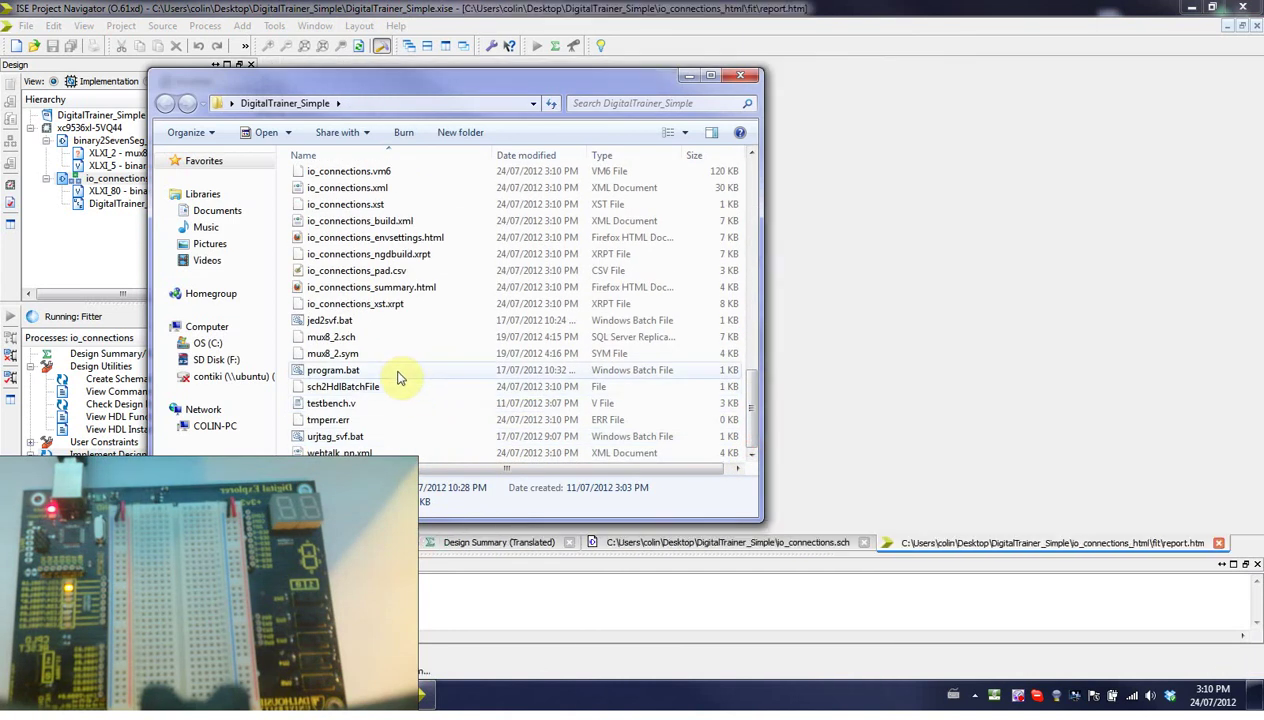
pyautogui.click(397, 377)
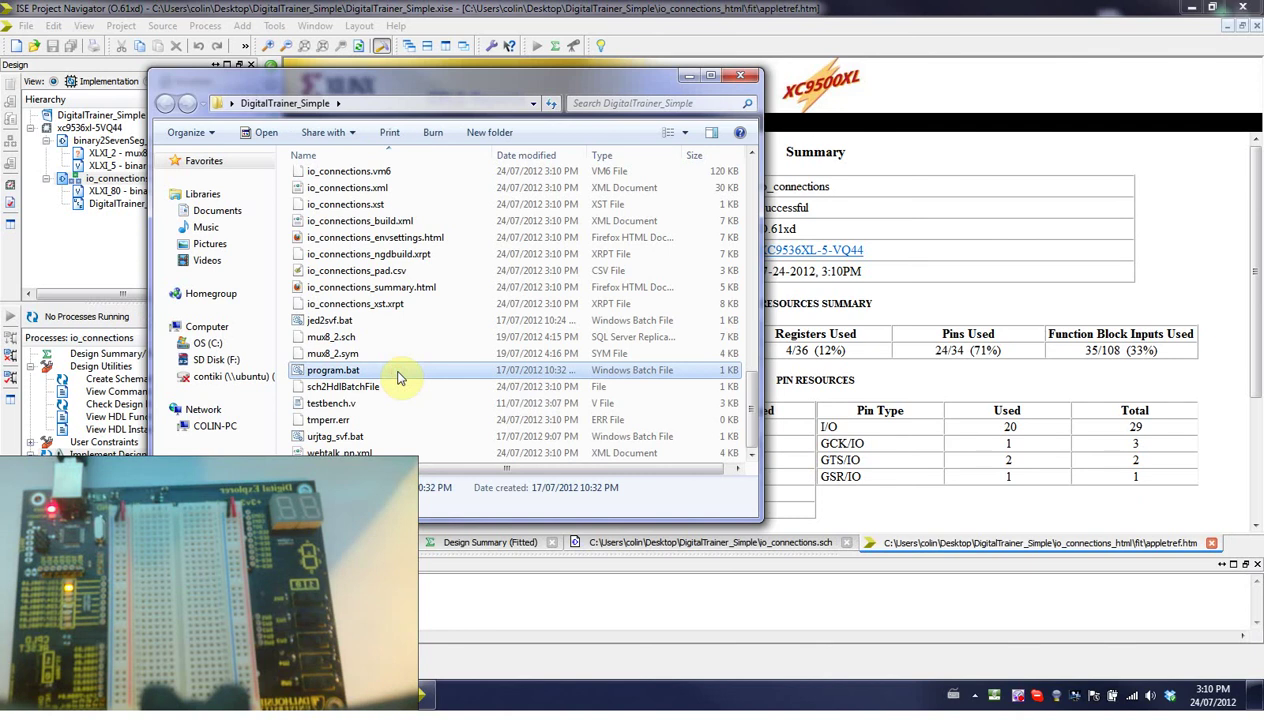
pyautogui.doubleClick(397, 377)
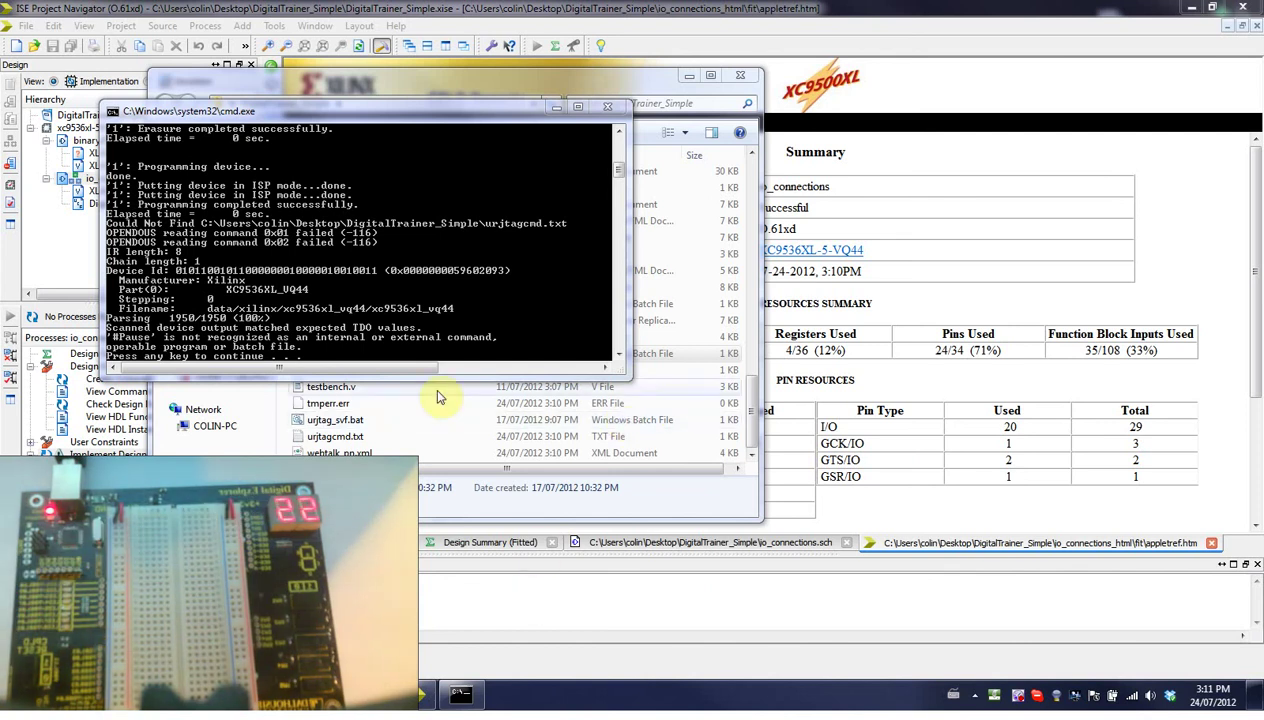
# - Dismiss the finished programming console and reopen io_connections.sch in ISE
pyautogui.click(478, 347)
pyautogui.press('Return')
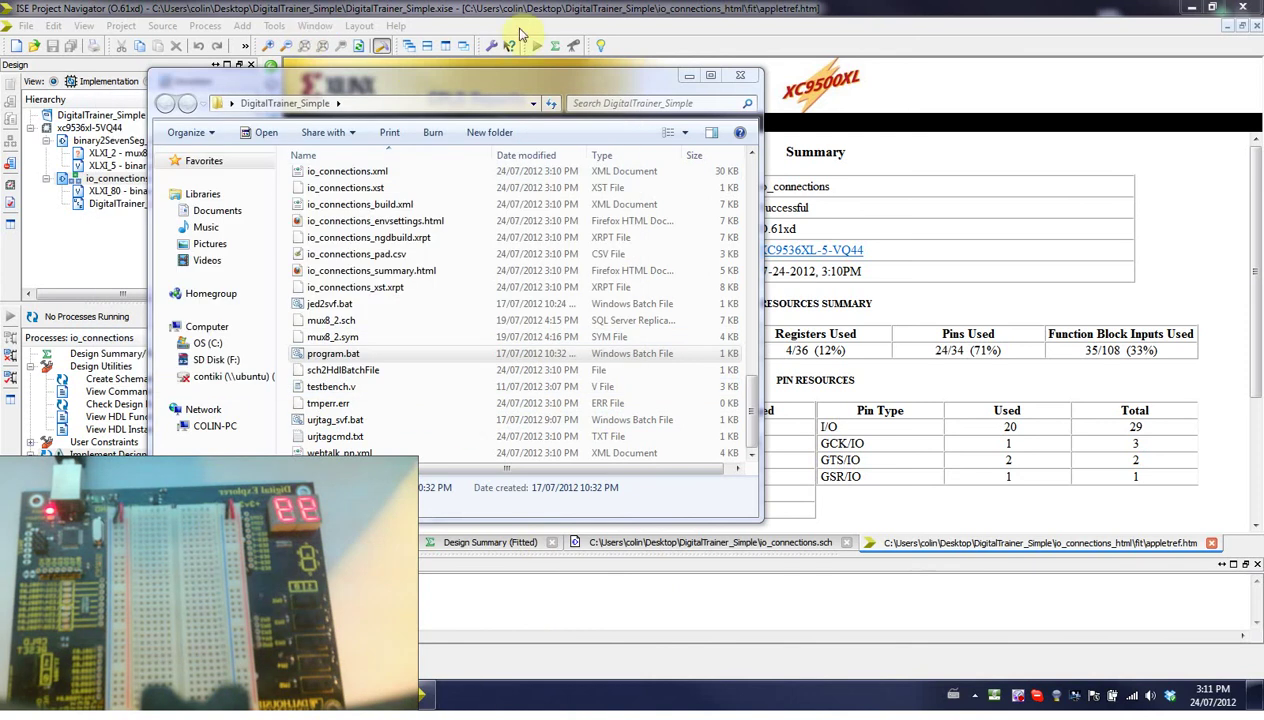
pyautogui.click(622, 12)
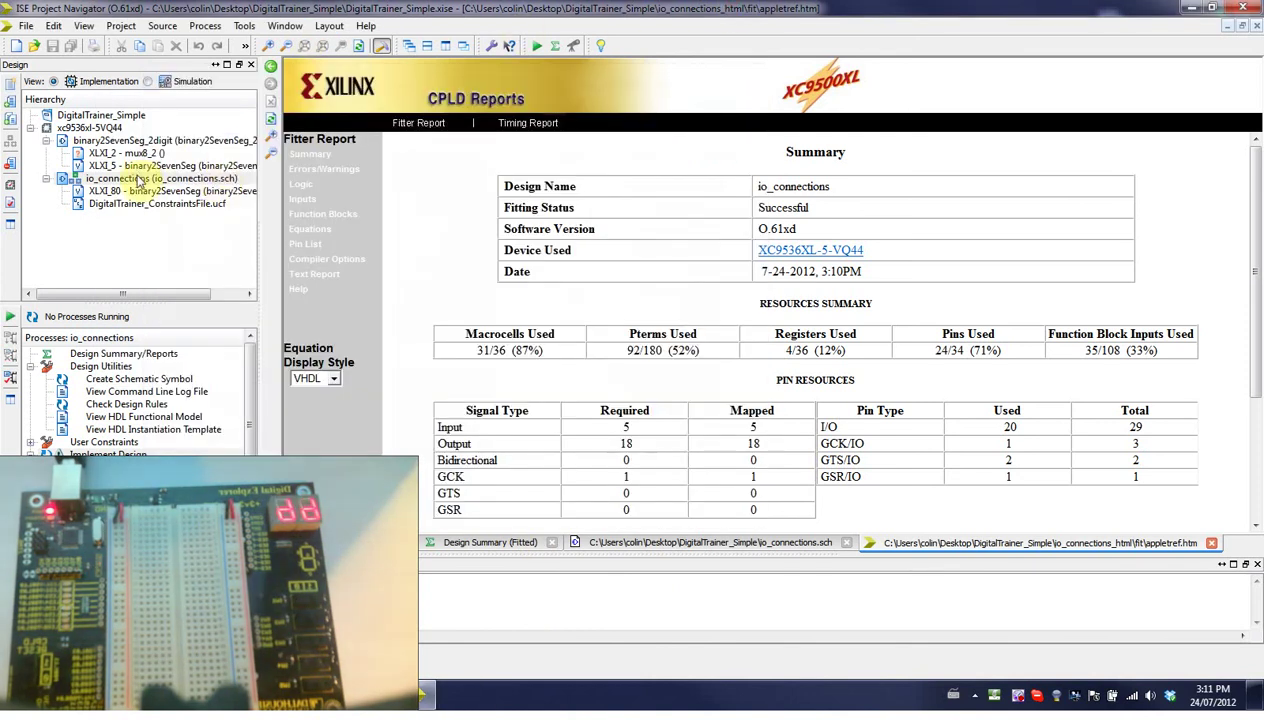
pyautogui.doubleClick(141, 185)
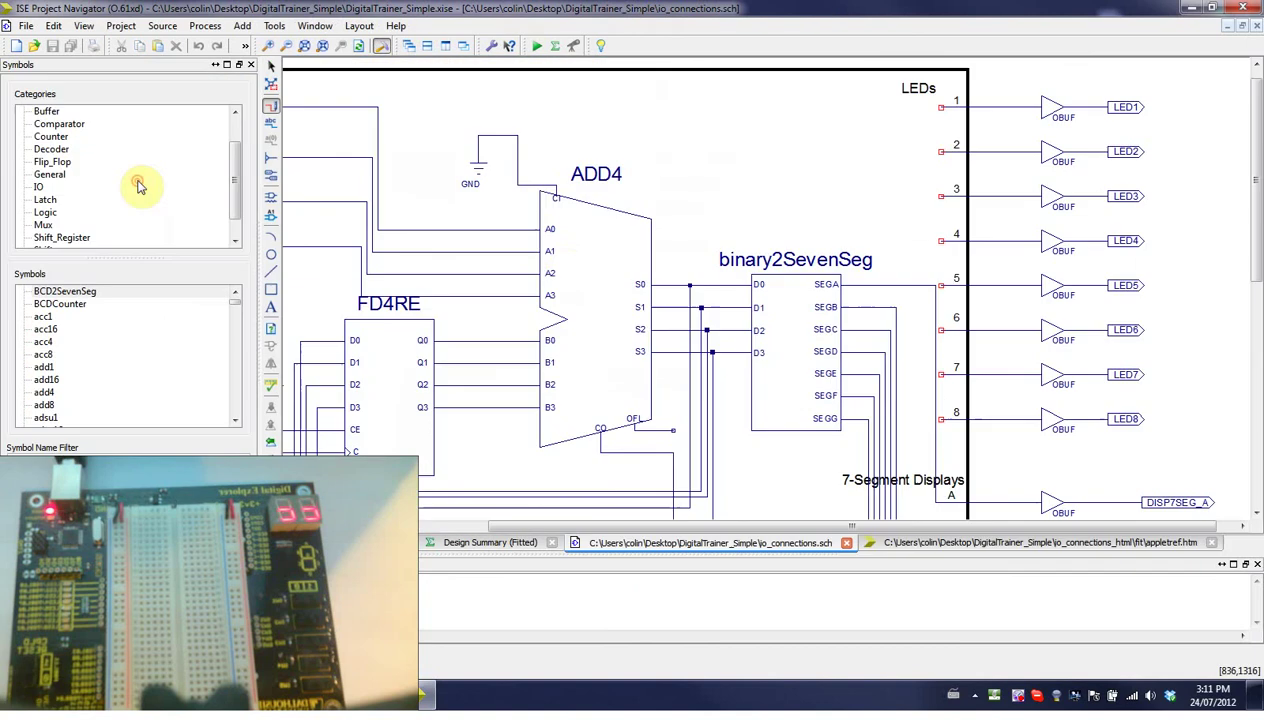
# - Delete the FD4RE register from the schematic
pyautogui.click(271, 66)
pyautogui.click(352, 412)
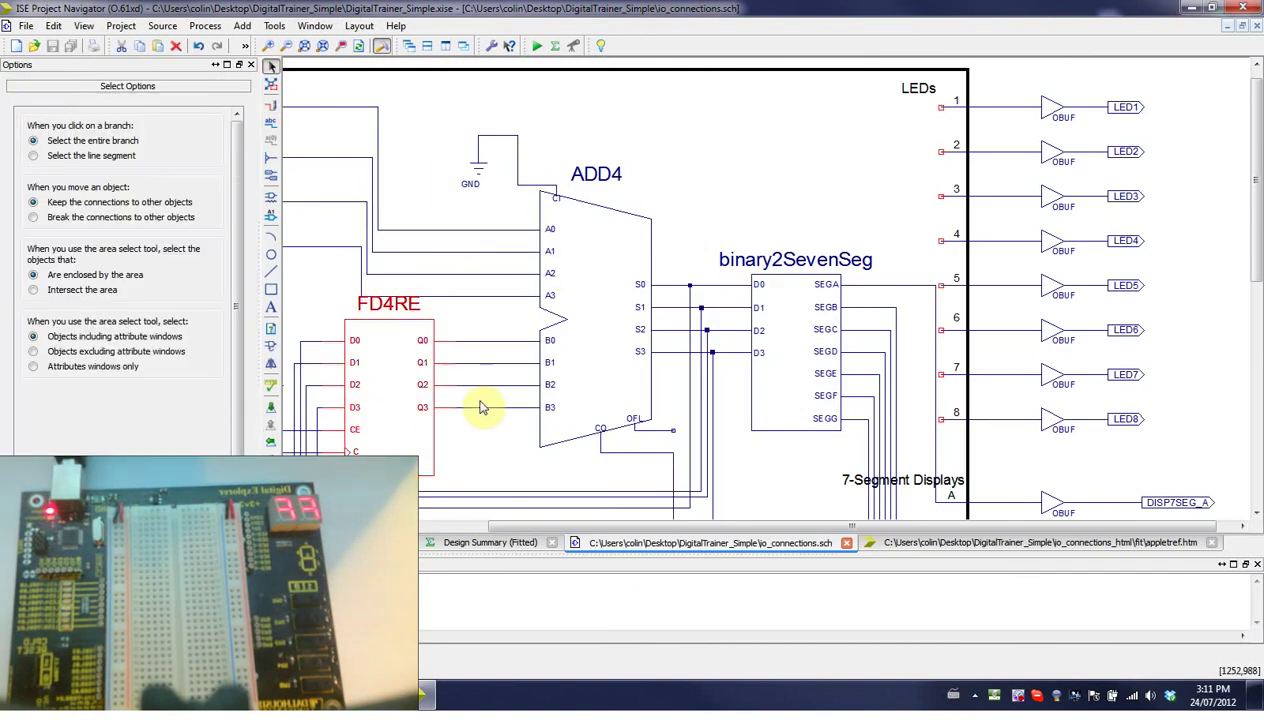
pyautogui.press('Delete')
# - List the Flip_Flop category in the symbol library
pyautogui.moveTo(1256, 175); pyautogui.dragTo(1256, 222)
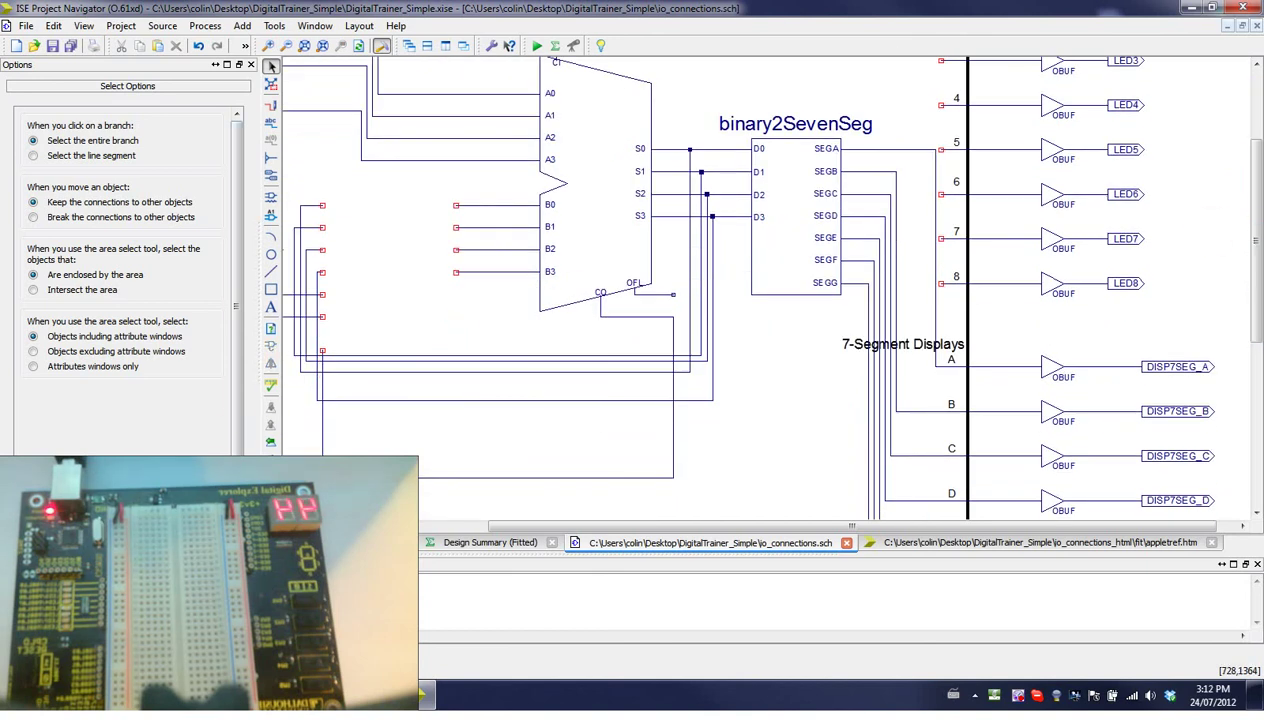
pyautogui.scroll(-1, 235, 418)
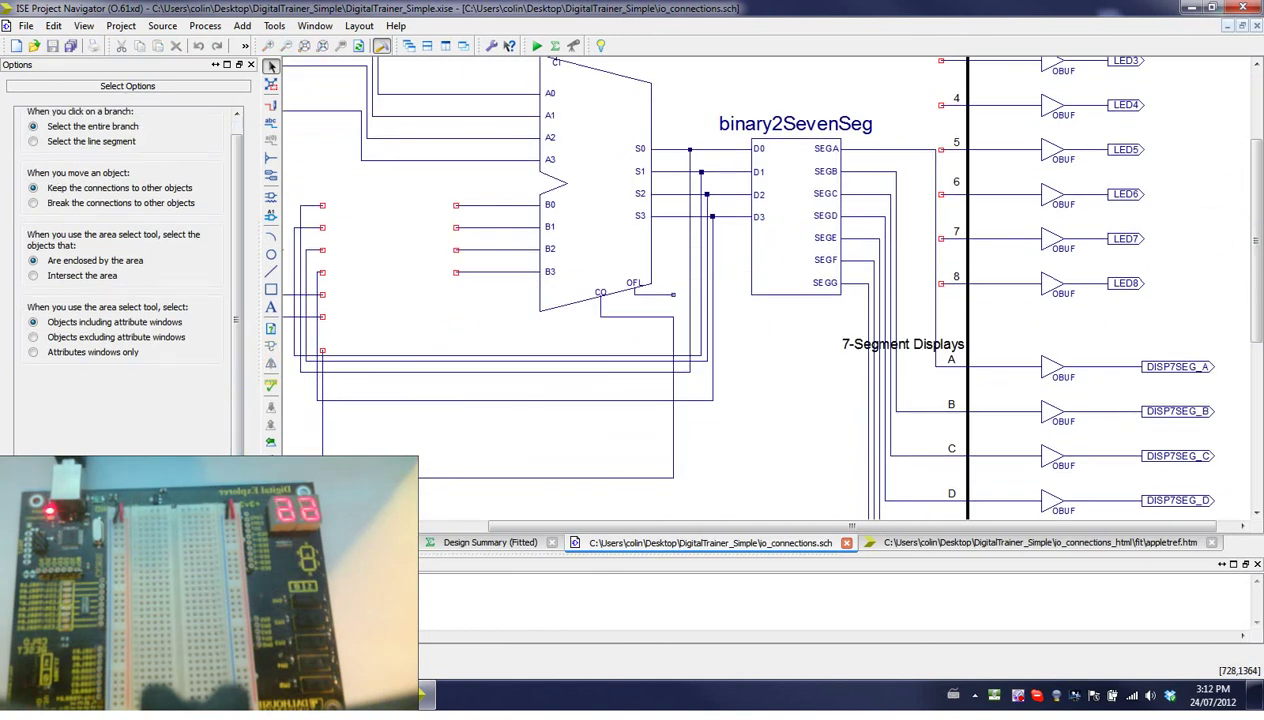
pyautogui.click(250, 465)
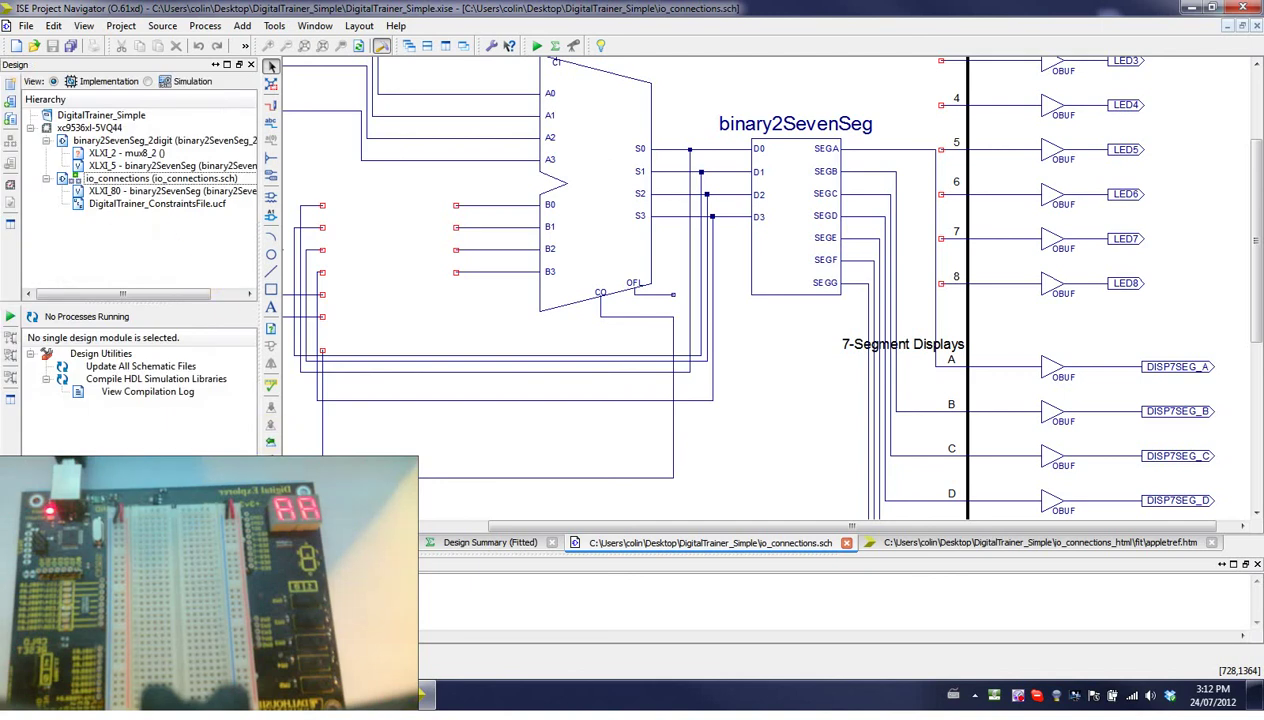
pyautogui.click(215, 465)
pyautogui.click(62, 162)
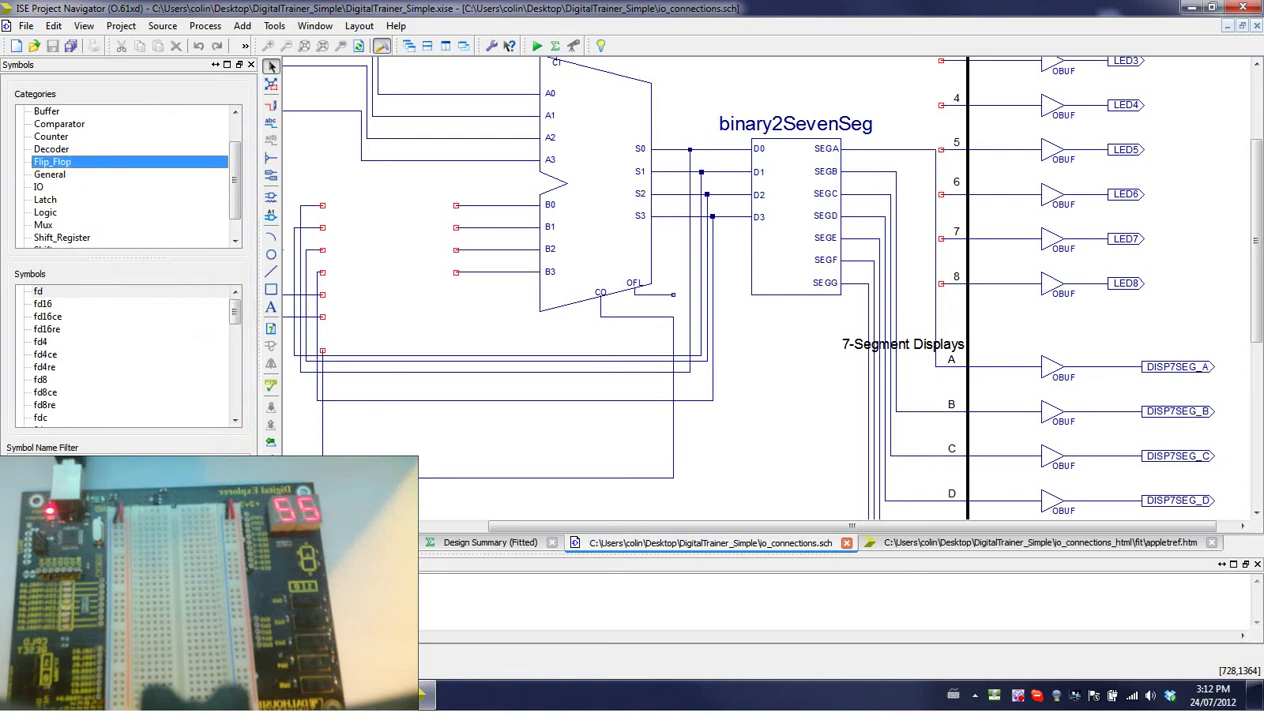
# - Place an fd4ce register on the old FD4RE's pins, joining the existing wires
pyautogui.click(62, 356)
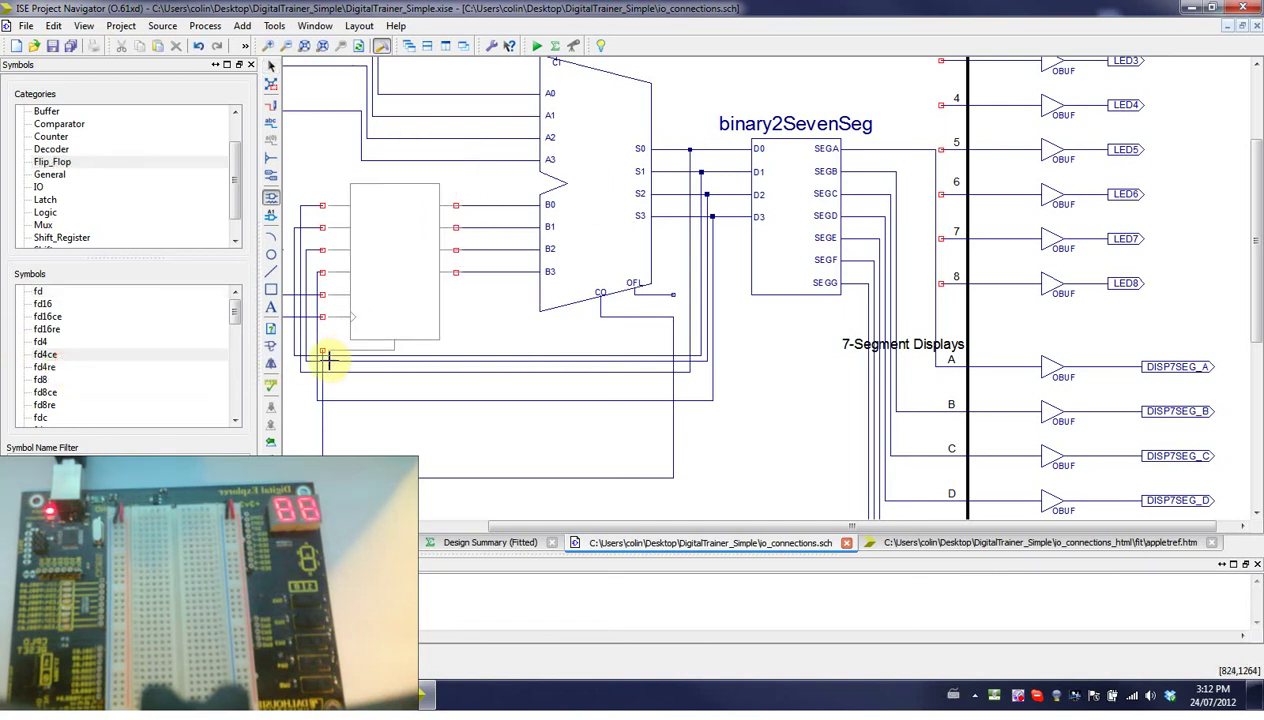
pyautogui.click(322, 360)
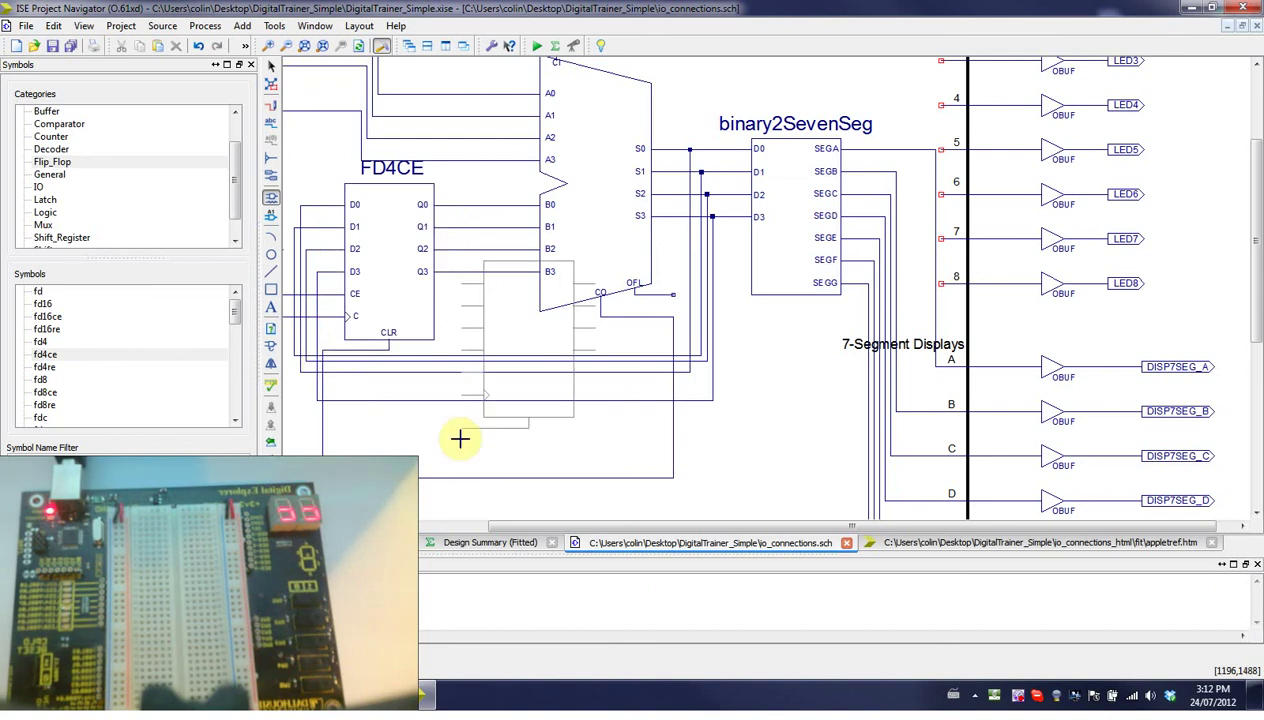
pyautogui.press('Escape')
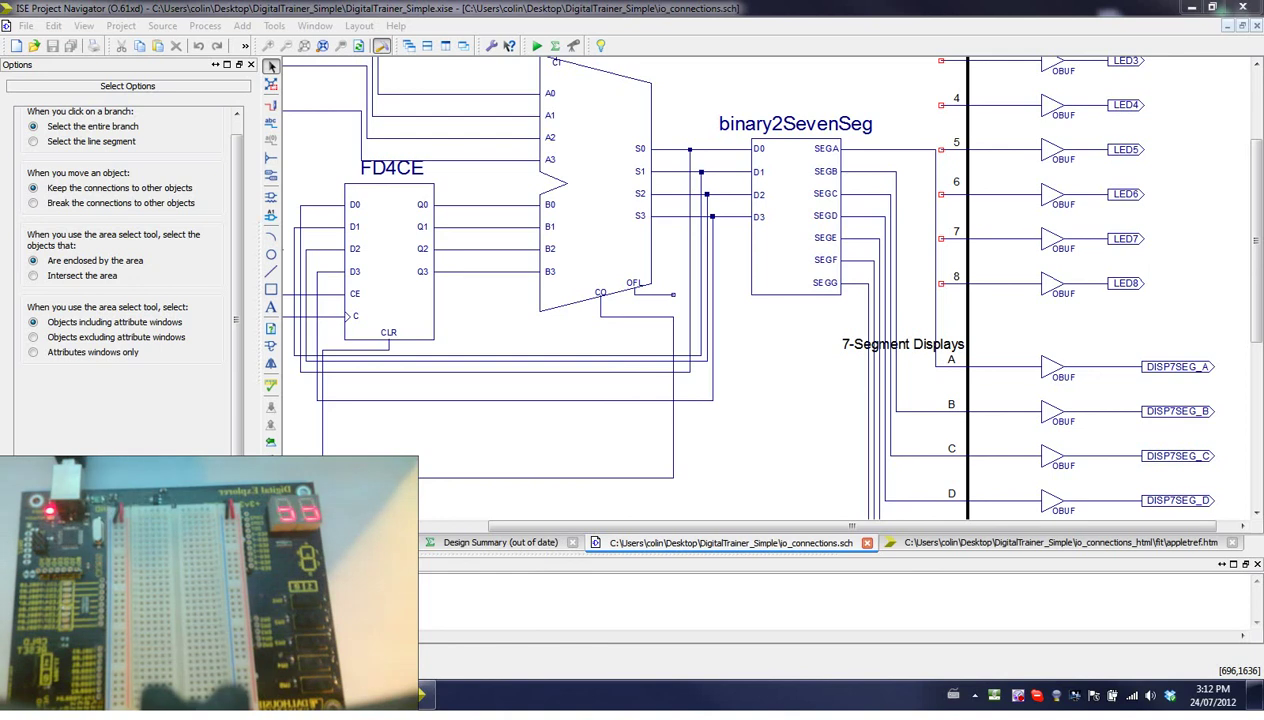
pyautogui.moveTo(424, 690)
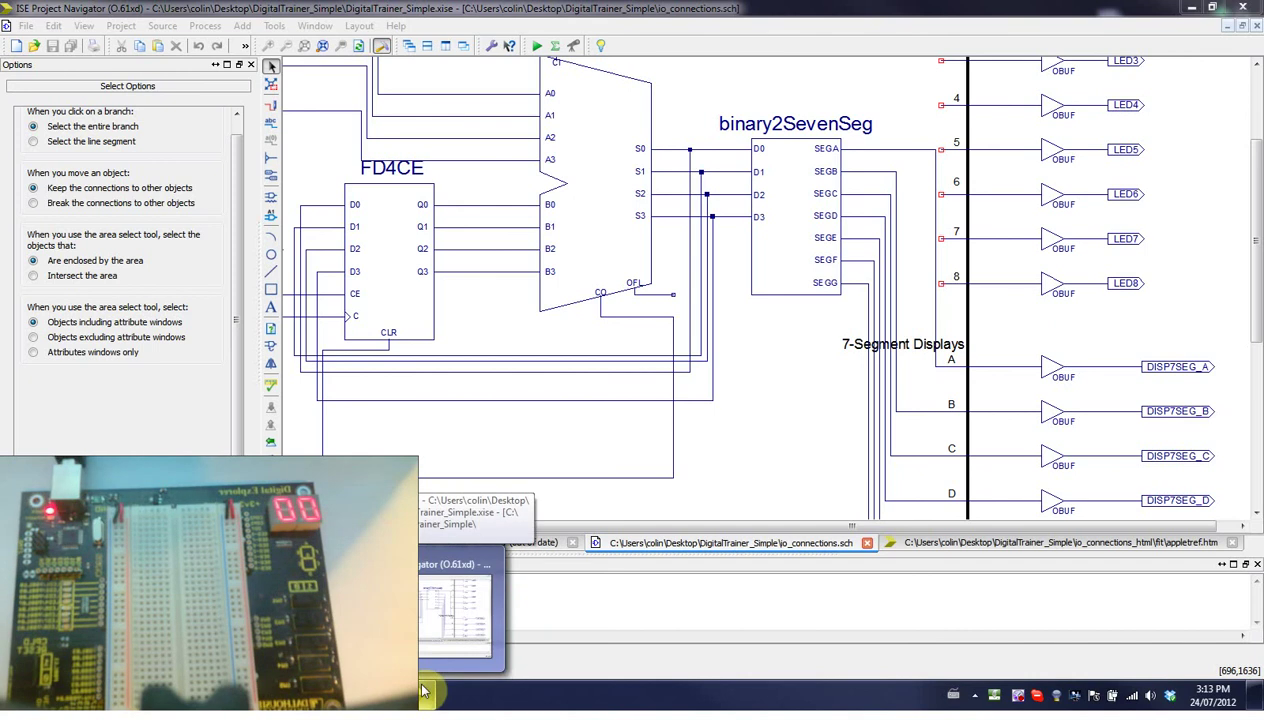